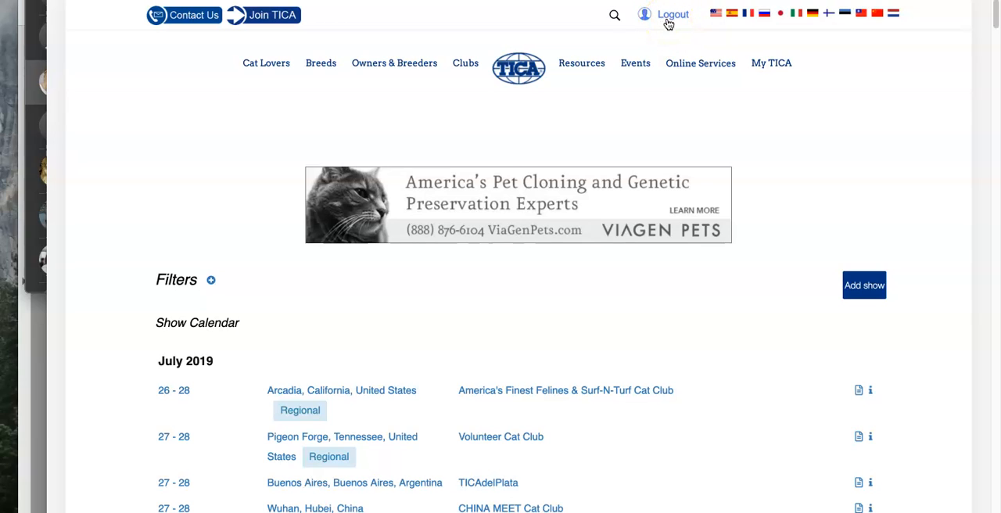
# Step: Add a new show to the calendar and choose Cats Rule Cat Club as its club
pyautogui.click(867, 291)
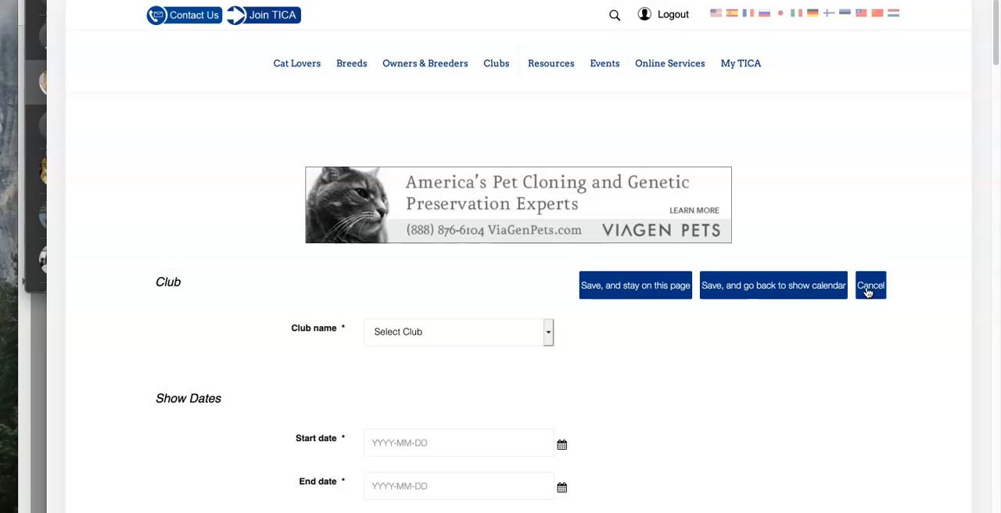
pyautogui.click(530, 331)
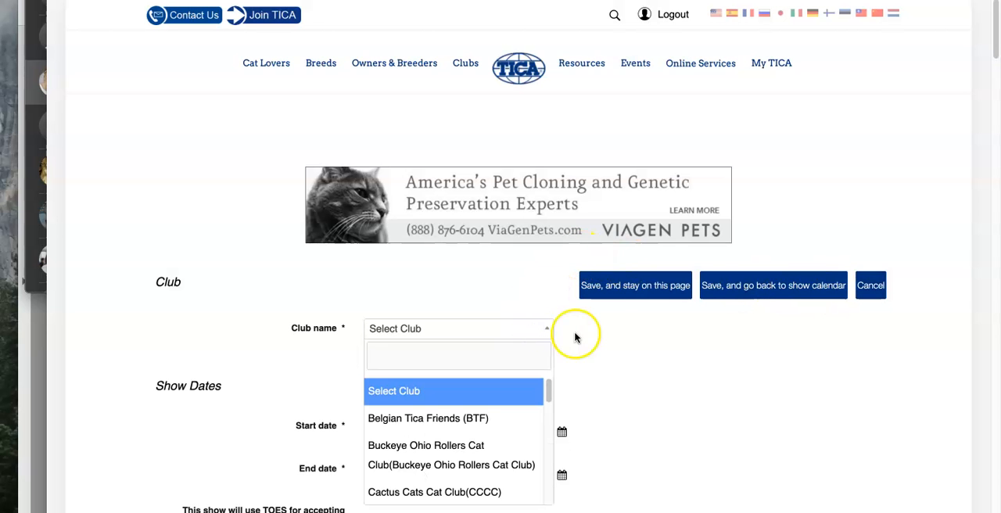
pyautogui.scroll(-2, 587, 338)
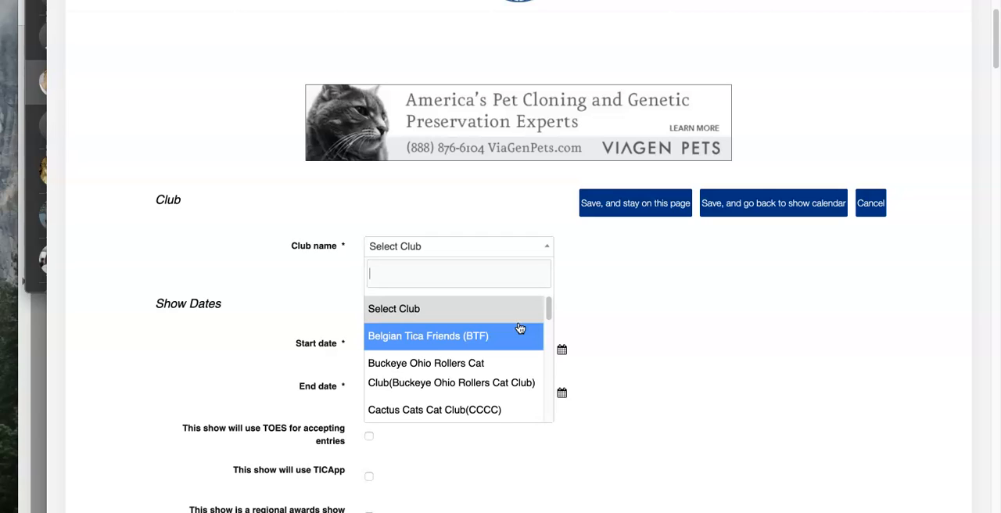
pyautogui.scroll(-5, 512, 352)
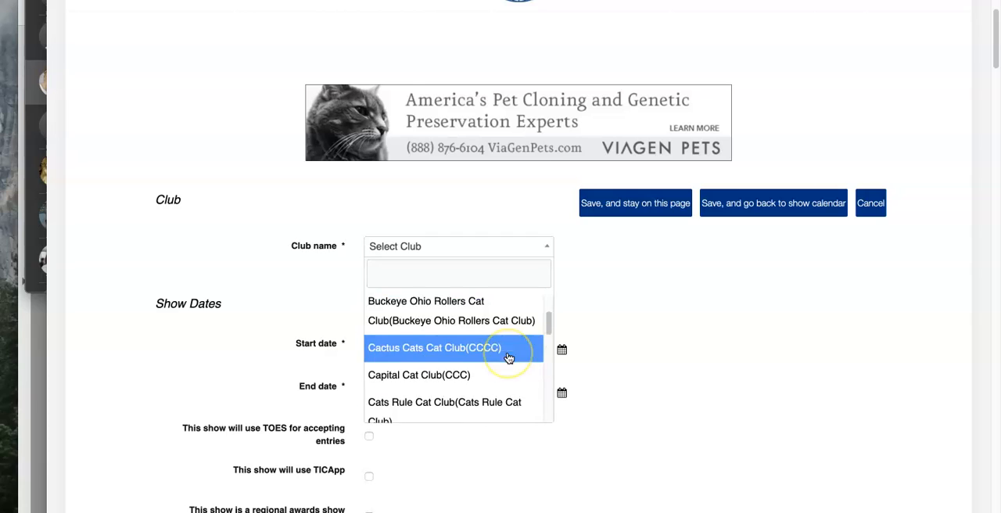
pyautogui.scroll(2, 509, 358)
pyautogui.click(485, 317)
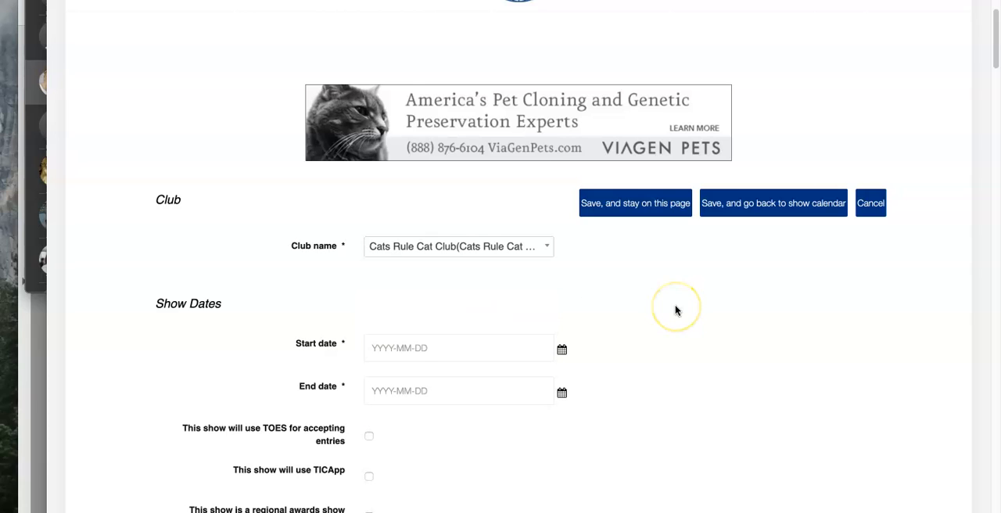
# Step: Look through the show form's sections, from dates and format to flyer, venue, rings, finishing options and show team
pyautogui.scroll(-5, 676, 311)
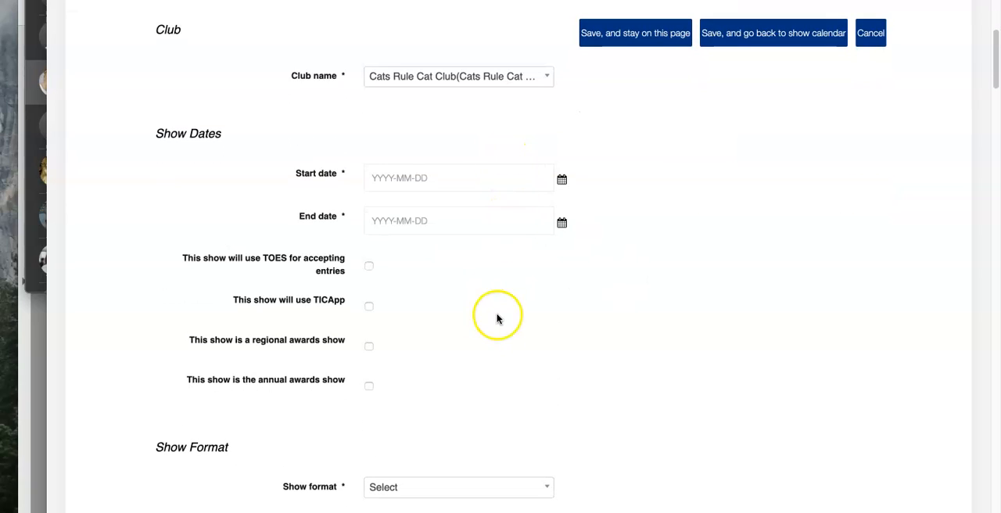
pyautogui.scroll(-10, 777, 409)
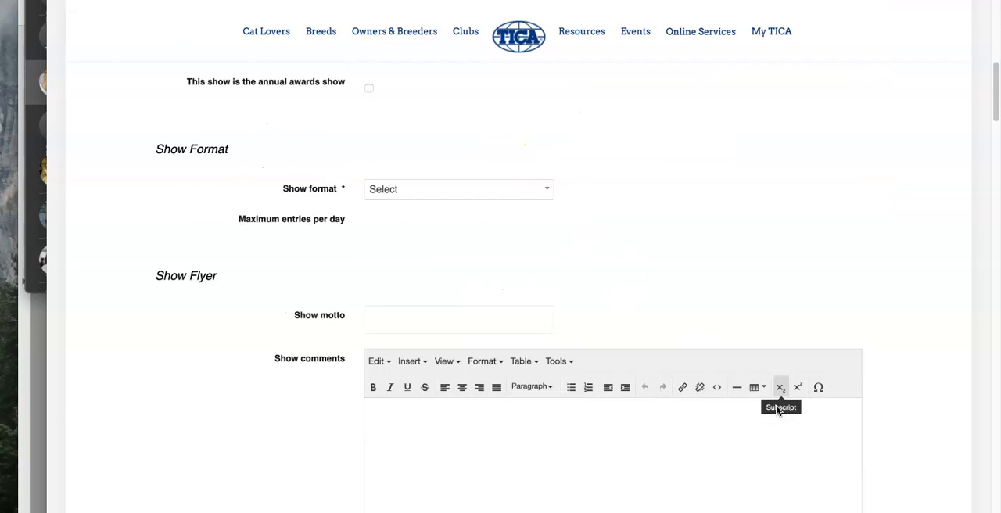
pyautogui.scroll(-10, 342, 490)
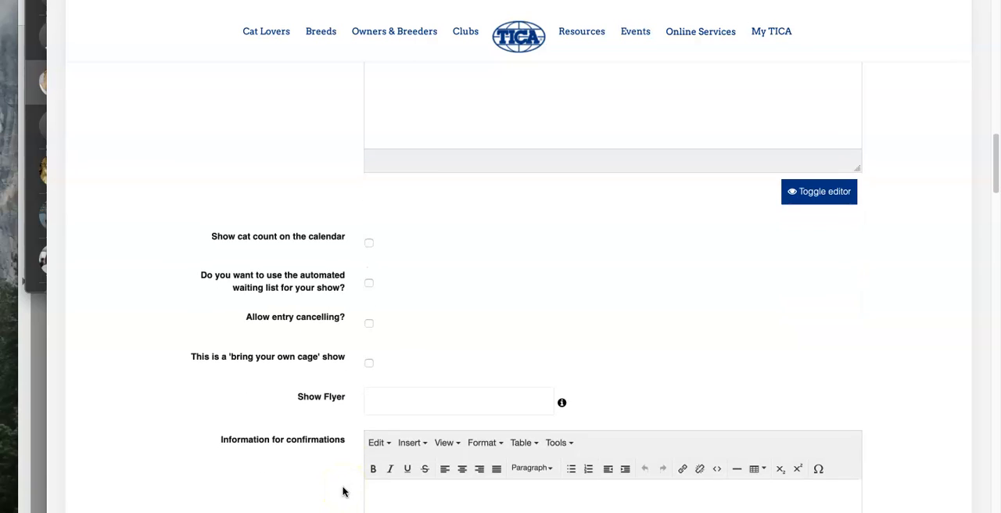
pyautogui.scroll(-15, 523, 334)
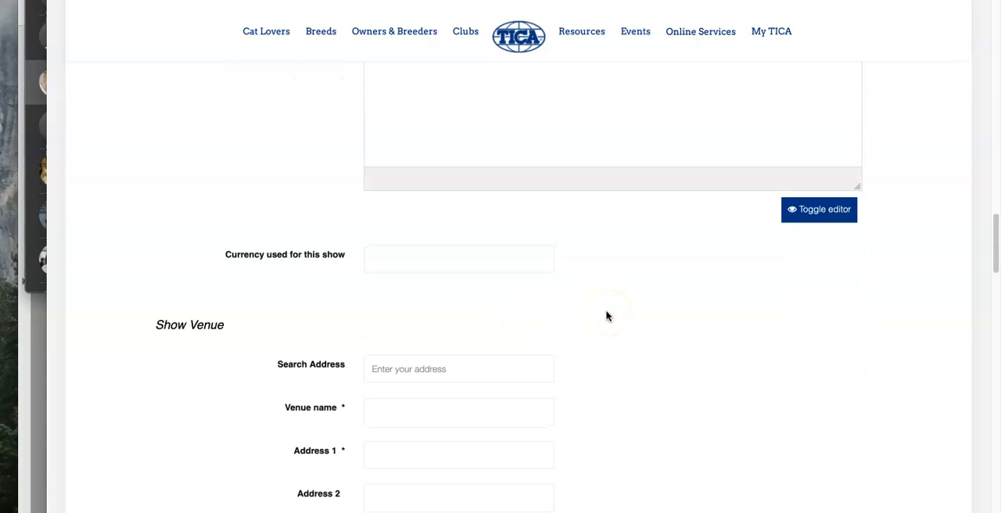
pyautogui.scroll(-10, 581, 395)
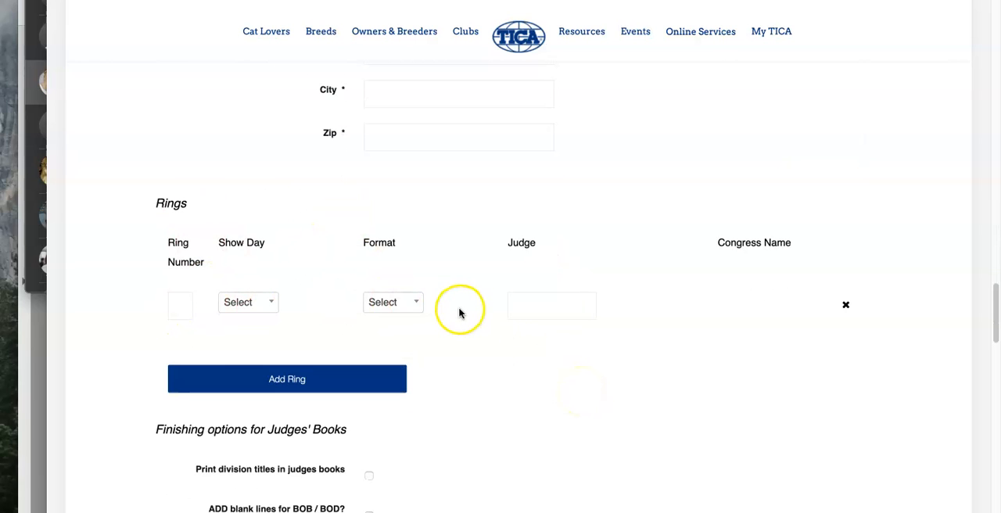
pyautogui.scroll(-6, 480, 402)
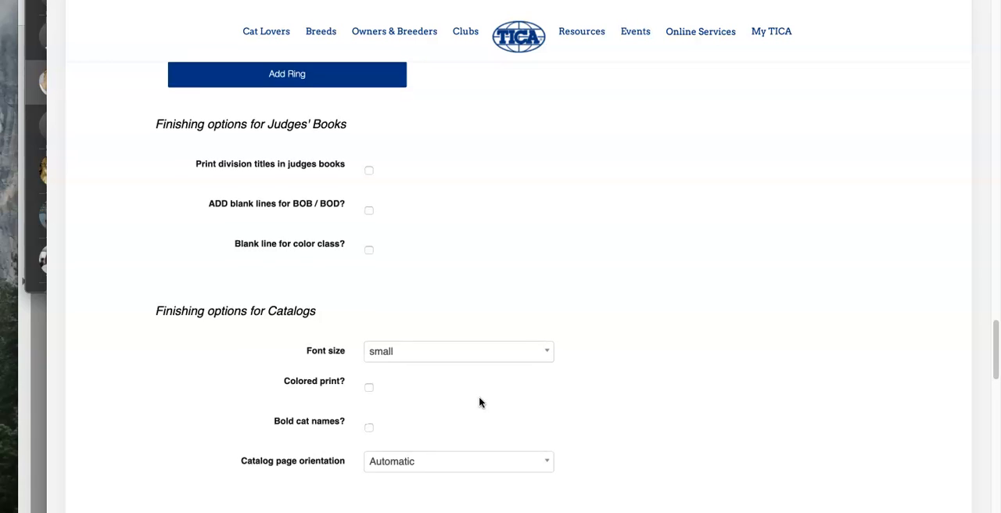
pyautogui.scroll(-3, 479, 402)
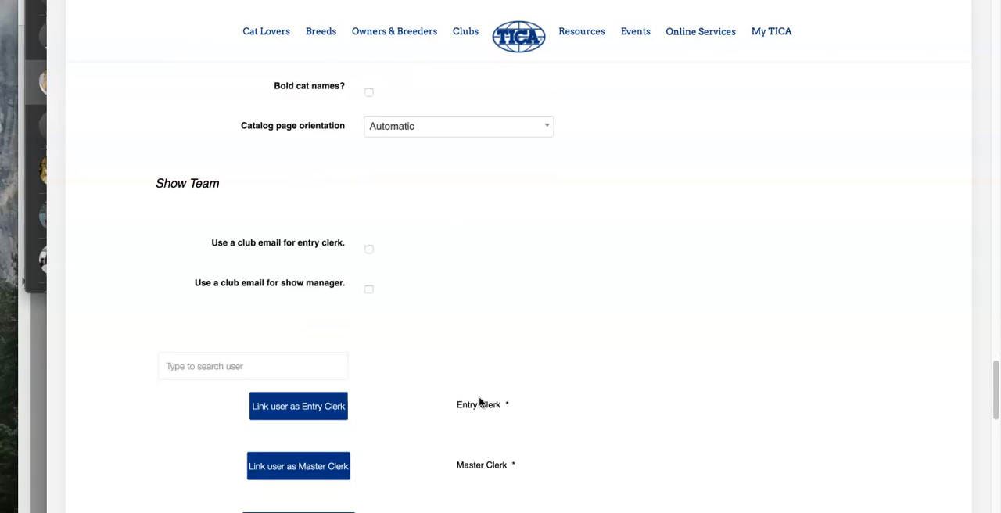
pyautogui.scroll(-2, 480, 402)
pyautogui.scroll(6, 480, 403)
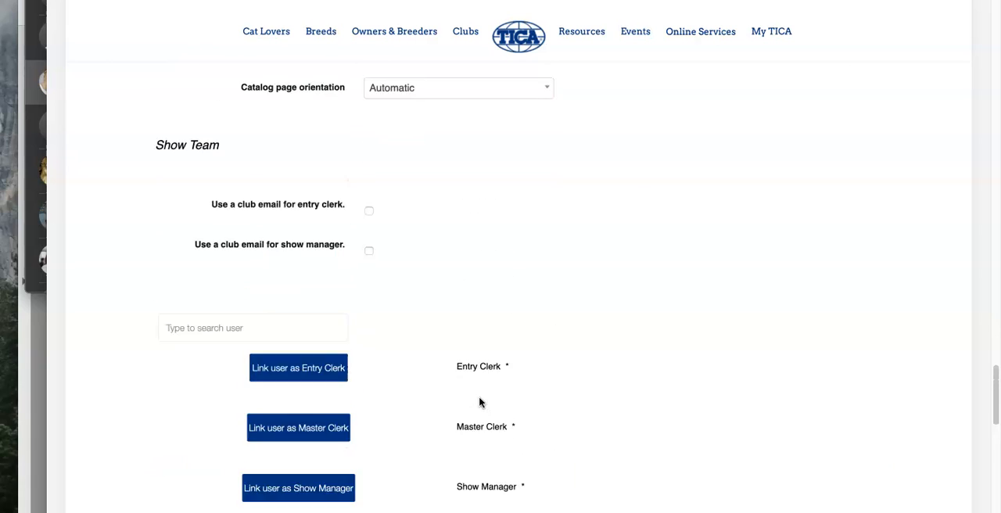
pyautogui.scroll(2, 479, 402)
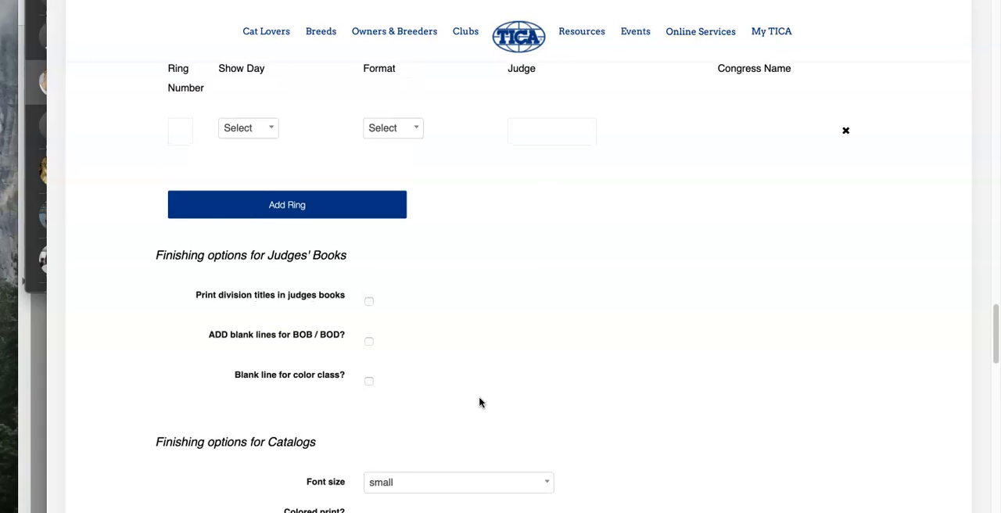
# Step: Number the first ring 1, check its show day choices, and set its format to Allbreed
pyautogui.click(178, 126)
pyautogui.write('1')
pyautogui.click(252, 134)
pyautogui.click(250, 194)
pyautogui.click(264, 128)
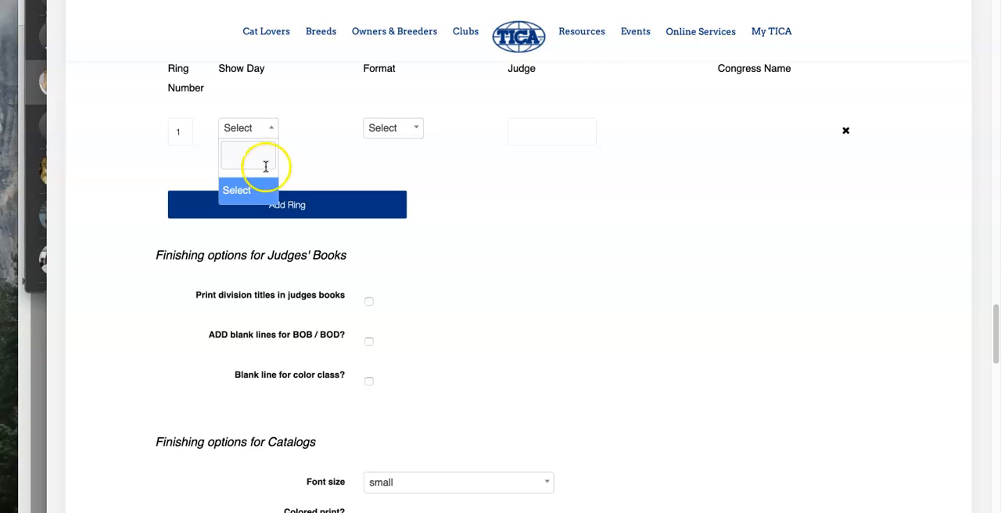
pyautogui.click(320, 145)
pyautogui.click(400, 141)
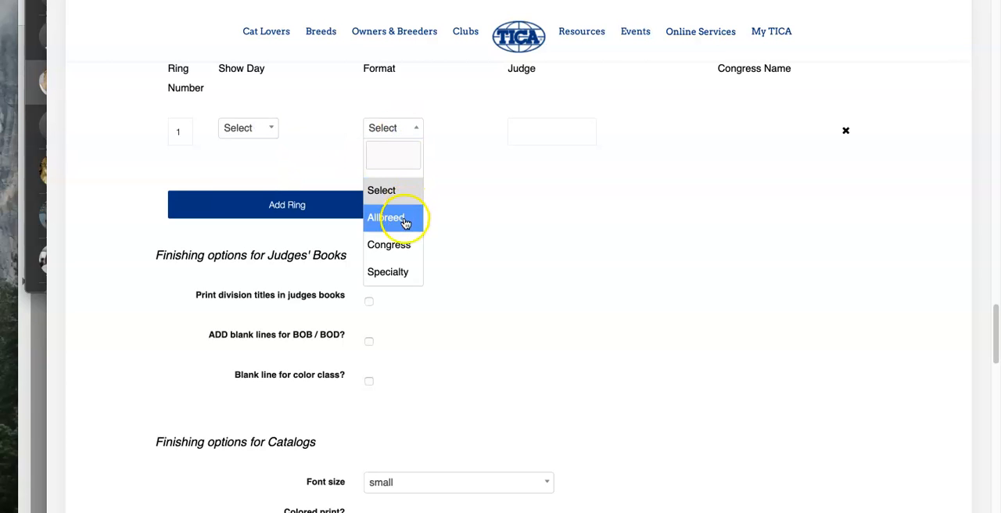
pyautogui.click(402, 216)
# Step: Set the show's start date to 2020-07-04 and its end date to 2020-07-05
pyautogui.scroll(20, 541, 212)
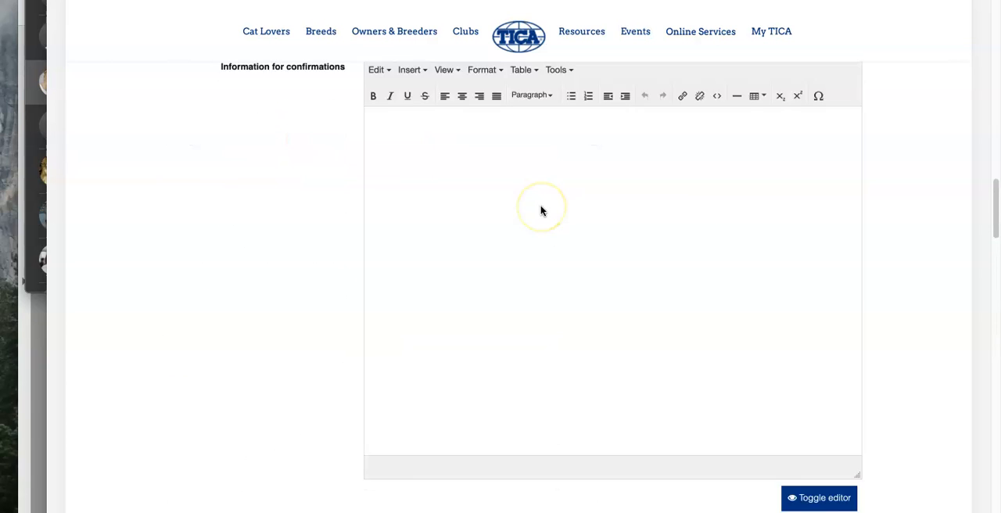
pyautogui.click(562, 374)
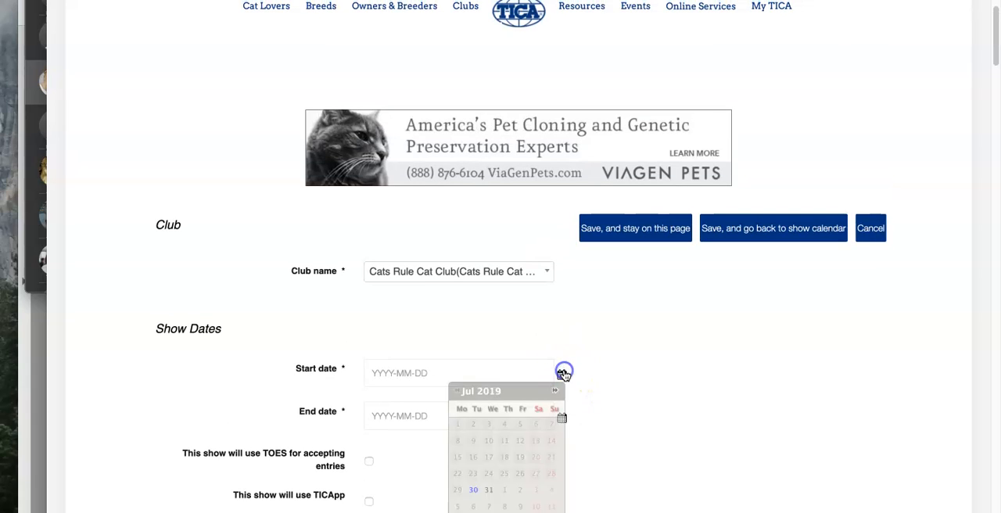
pyautogui.scroll(-2, 614, 348)
pyautogui.scroll(-1, 614, 348)
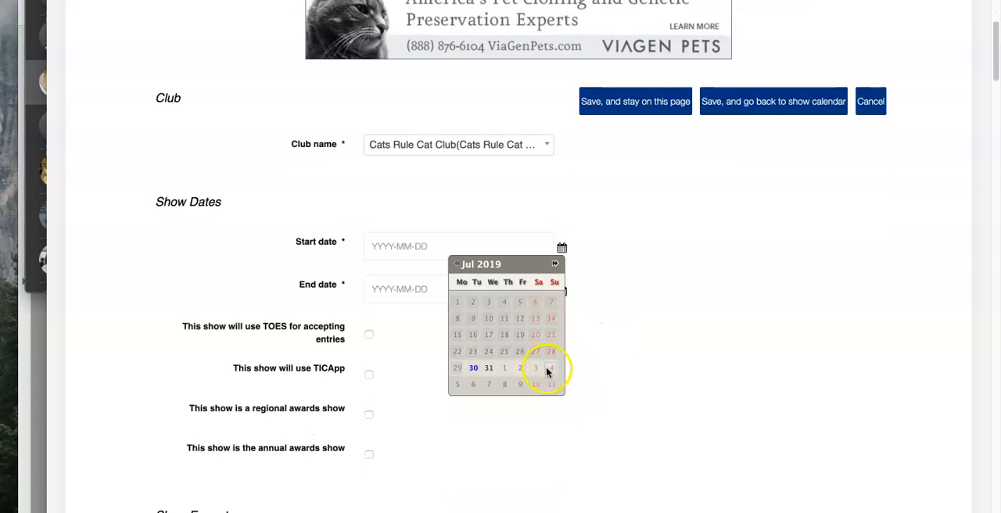
pyautogui.click(553, 265)
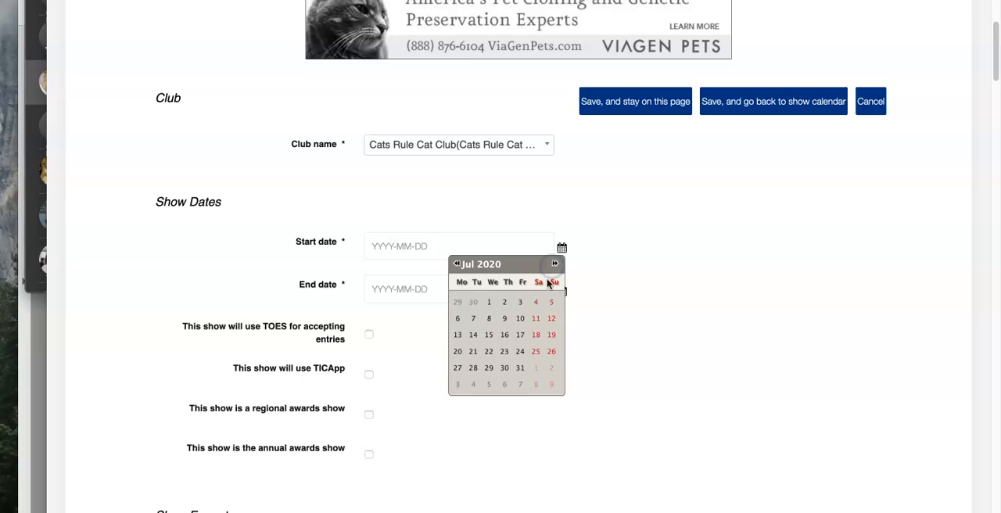
pyautogui.click(536, 302)
pyautogui.click(561, 291)
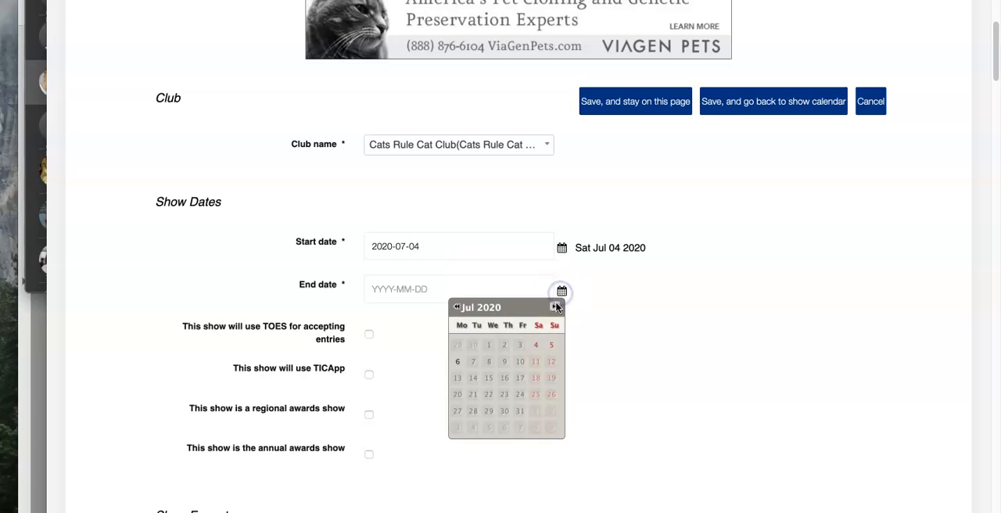
pyautogui.click(560, 342)
pyautogui.scroll(-5, 634, 363)
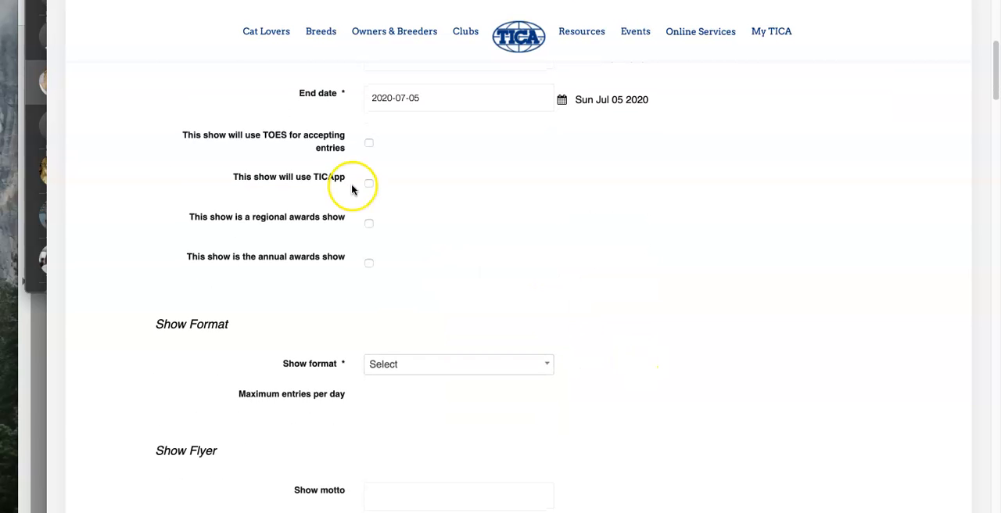
pyautogui.scroll(8, 397, 157)
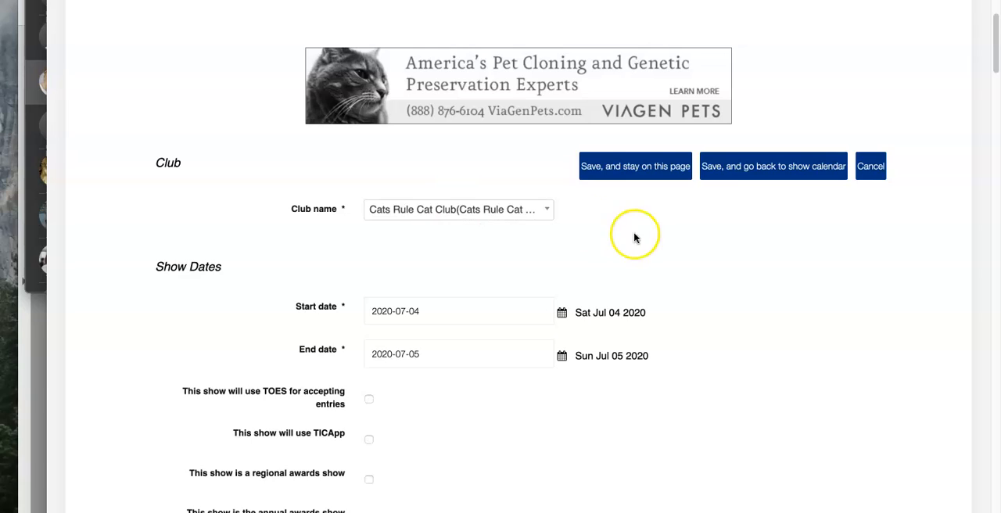
pyautogui.scroll(3, 635, 237)
pyautogui.moveTo(779, 53)
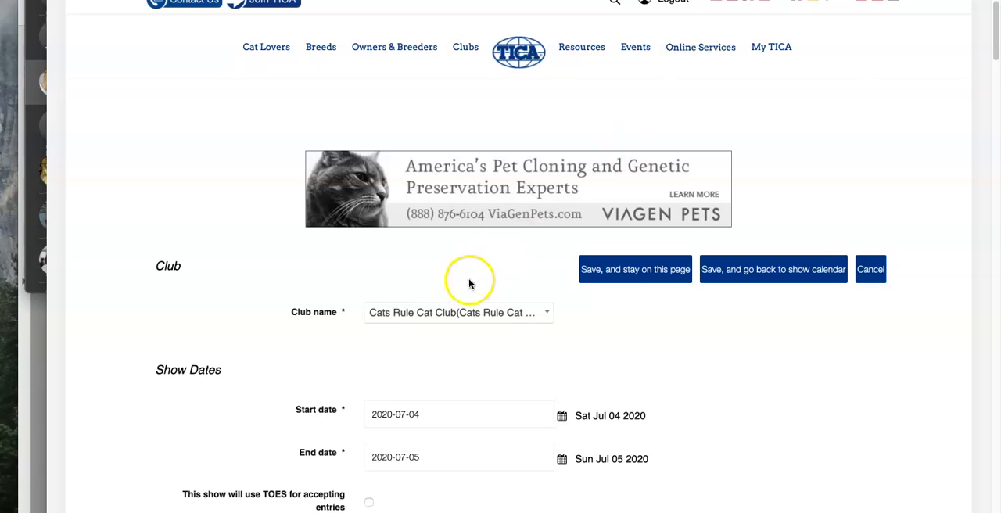
# Step: Mark the show as using TOES for accepting entries and as using TICApp
pyautogui.scroll(-2, 647, 336)
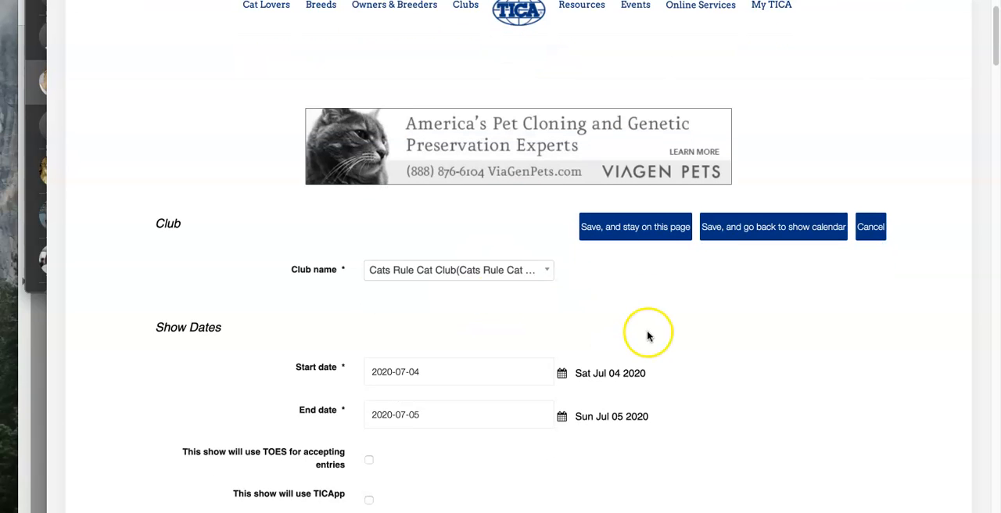
pyautogui.scroll(-4, 467, 422)
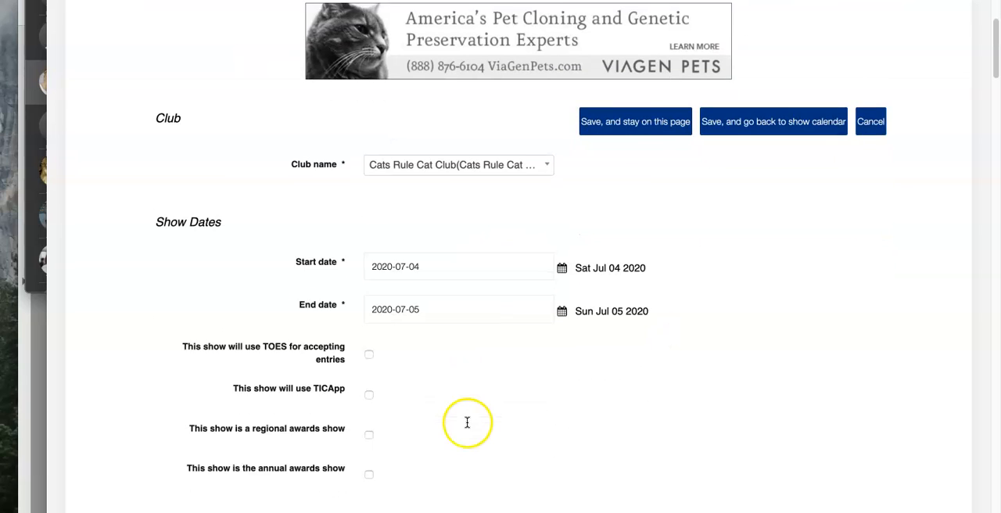
pyautogui.click(371, 350)
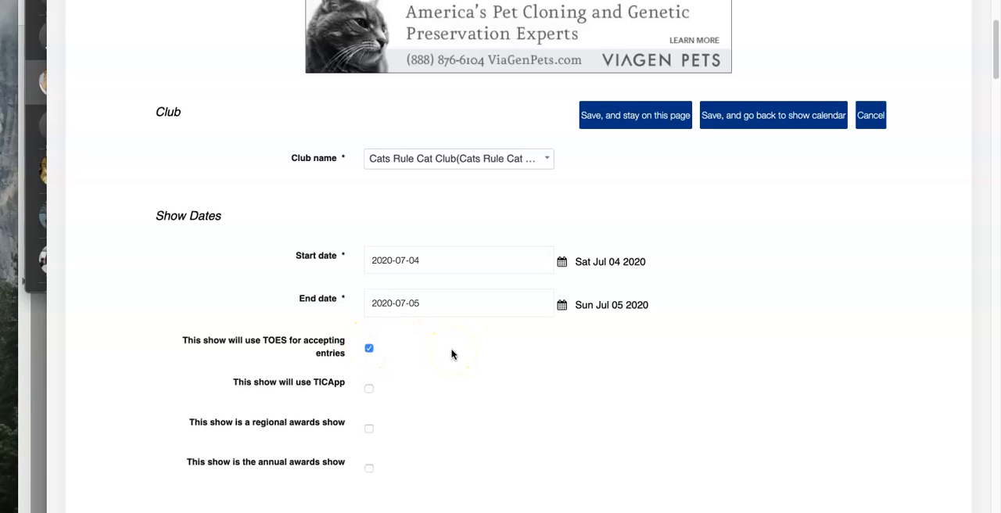
pyautogui.scroll(-3, 451, 354)
pyautogui.click(370, 255)
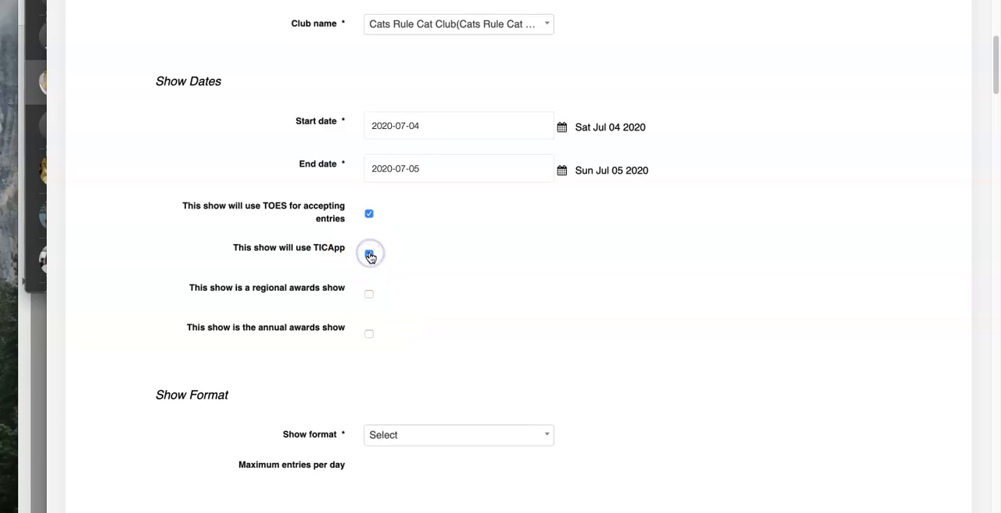
pyautogui.click(370, 256)
pyautogui.click(370, 255)
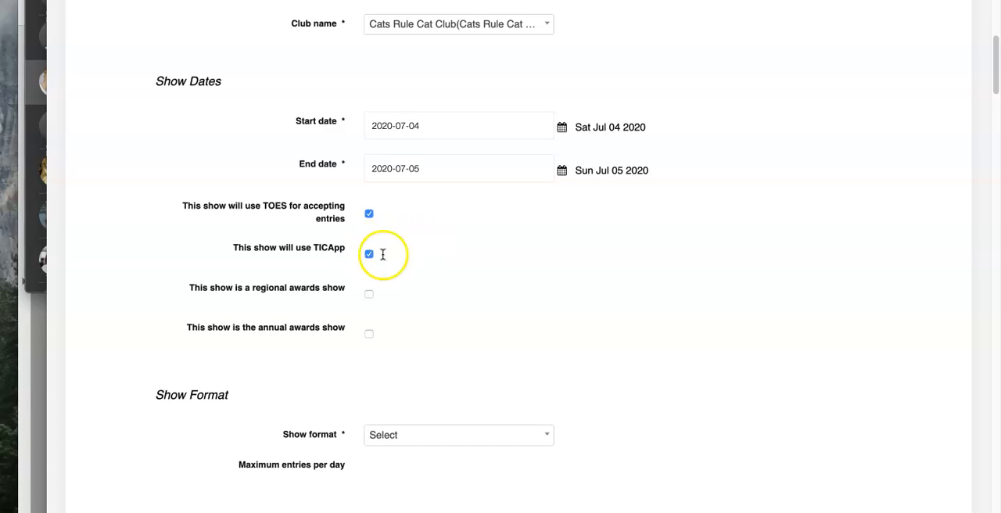
# Step: Set the show format to Alternative and the maximum entries for Saturday to 25
pyautogui.scroll(-1, 525, 282)
pyautogui.scroll(-2, 526, 282)
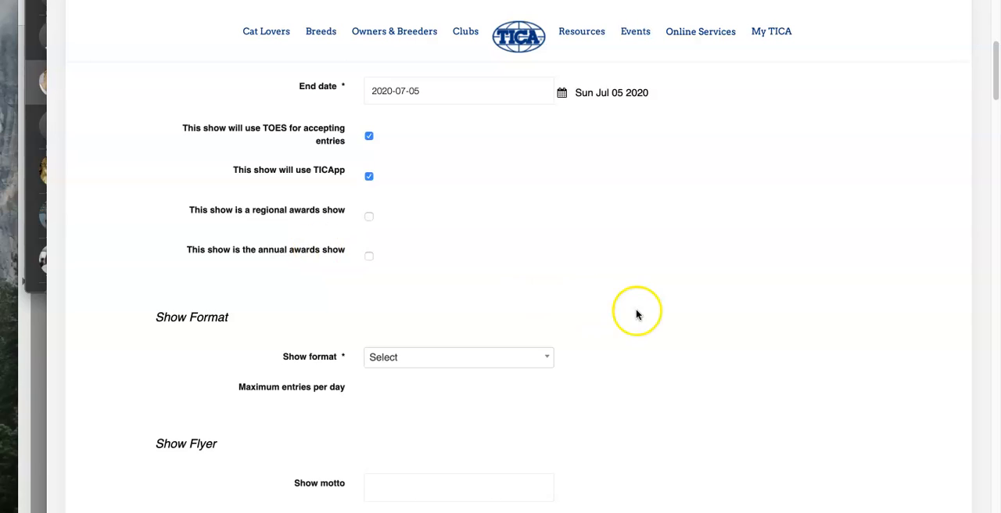
pyautogui.scroll(-5, 636, 313)
pyautogui.click(536, 227)
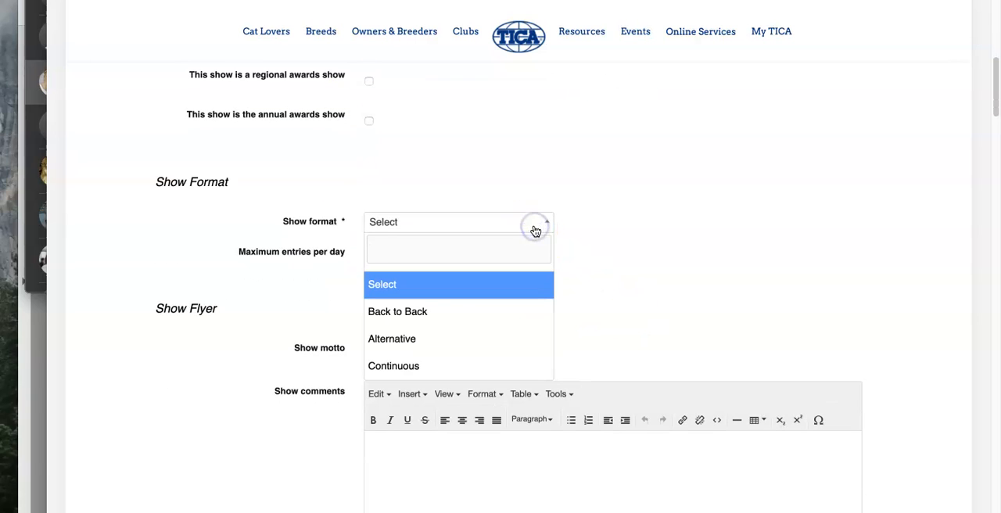
pyautogui.click(474, 338)
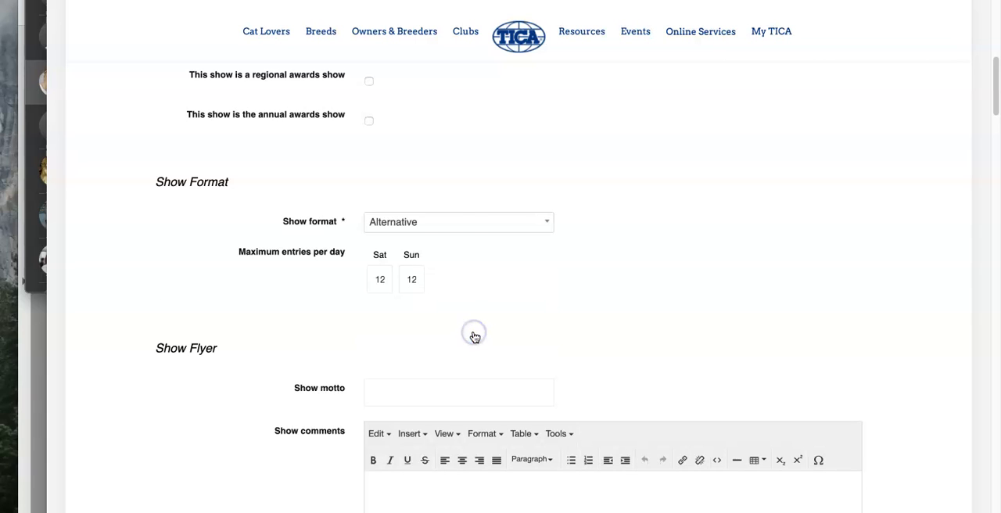
pyautogui.moveTo(380, 279); pyautogui.dragTo(365, 281)
pyautogui.write('25')
pyautogui.click(415, 280)
# Step: Try the Continuous show format and settle on Back to Back instead
pyautogui.click(543, 218)
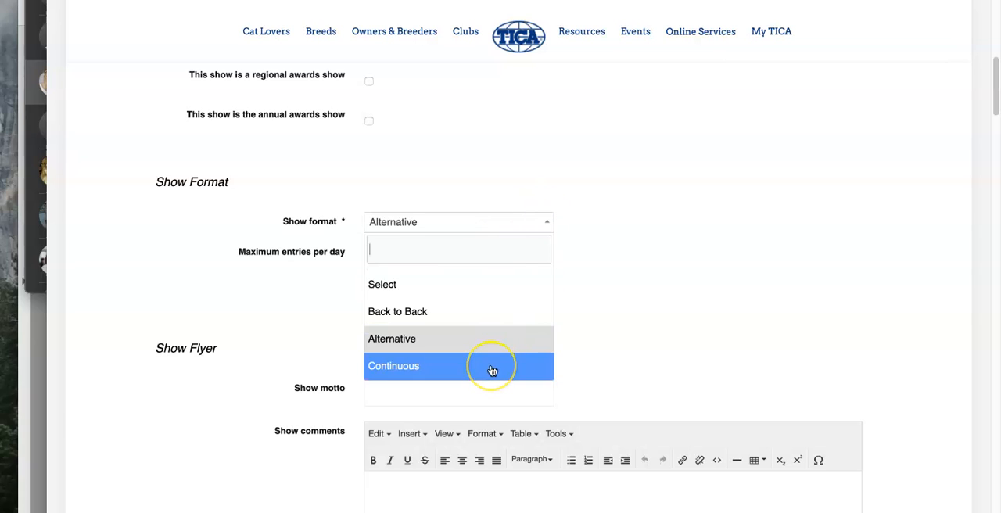
pyautogui.click(492, 368)
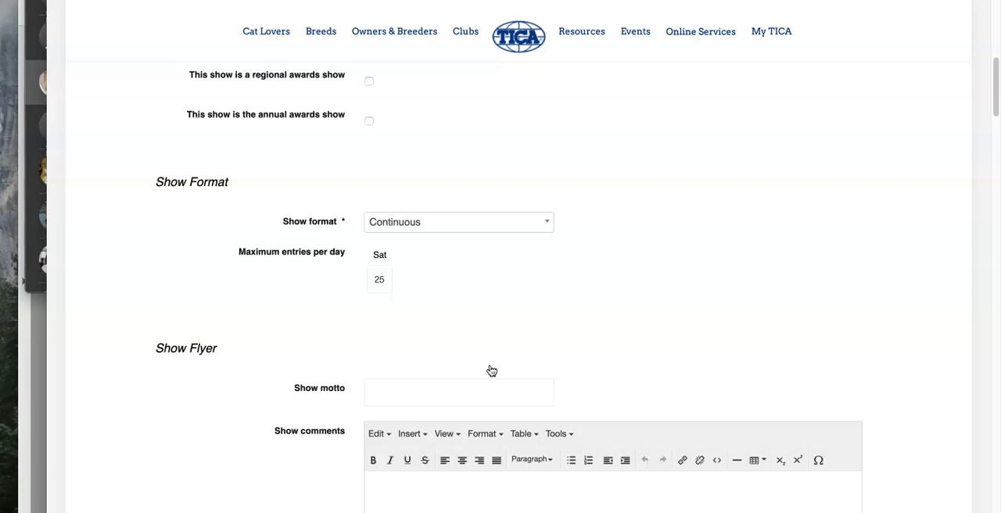
pyautogui.click(500, 222)
pyautogui.click(469, 308)
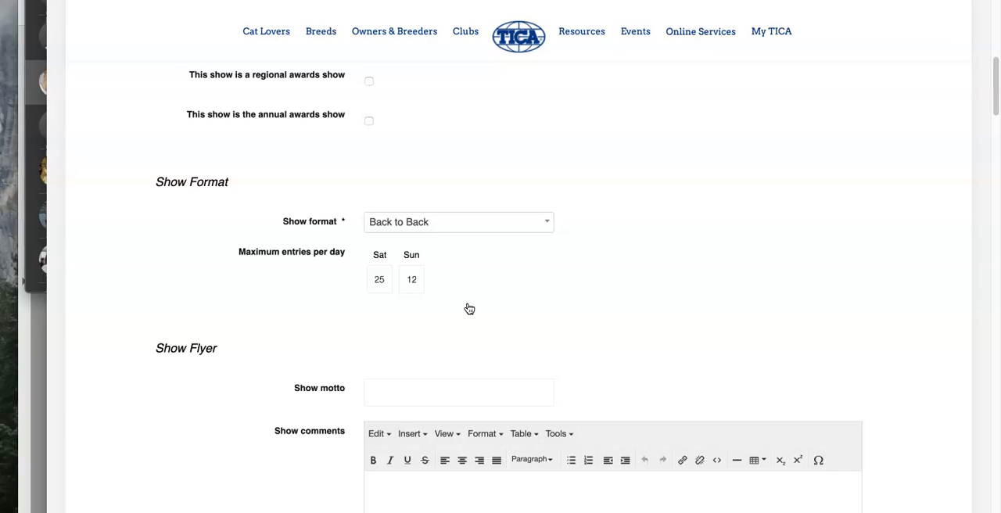
# Step: Set the show motto to FELINE GROOVY in the Show Flyer section
pyautogui.scroll(-4, 623, 295)
pyautogui.click(472, 249)
pyautogui.write('FELINE GROOVY')
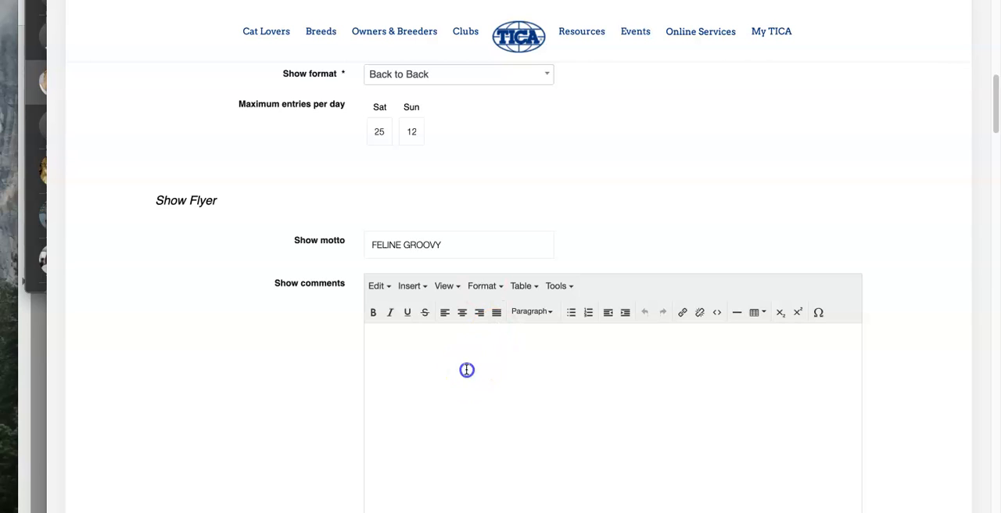
pyautogui.click(507, 341)
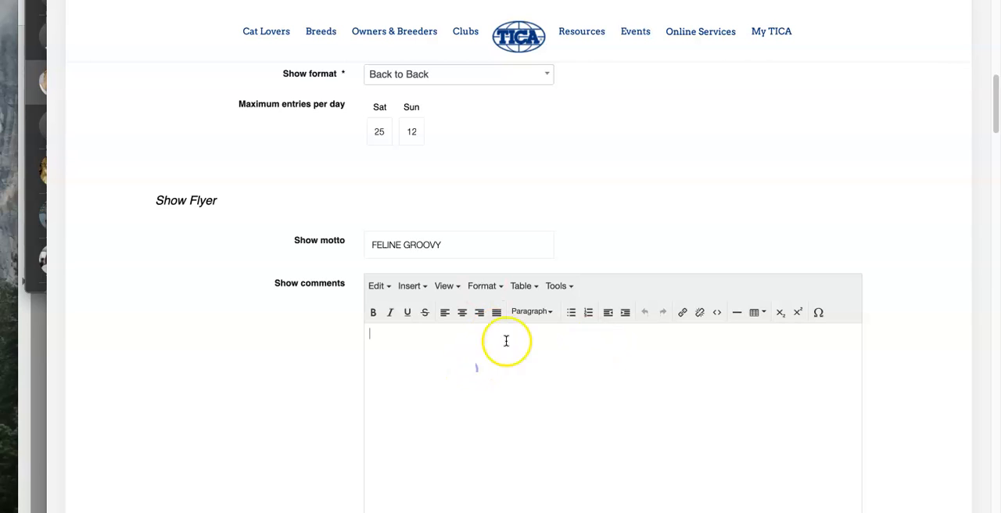
pyautogui.scroll(-2, 709, 208)
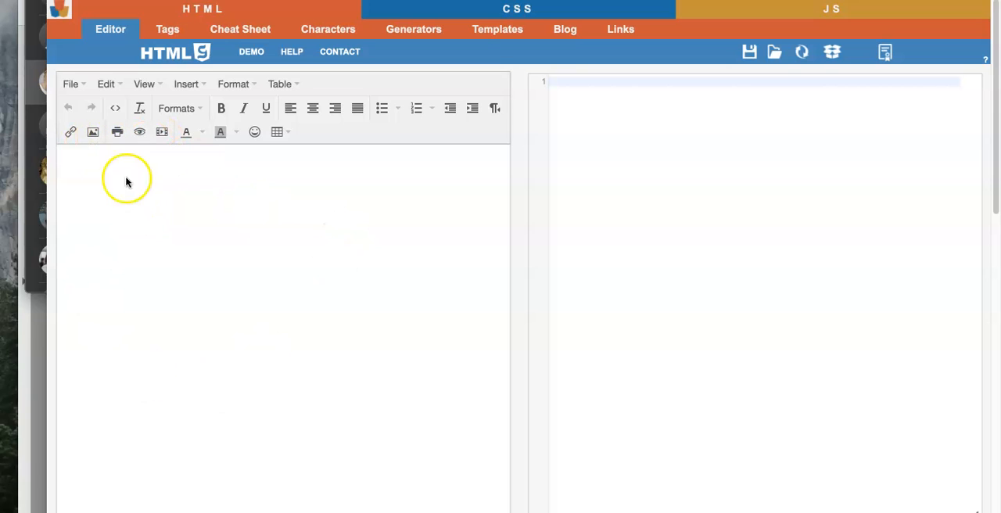
# Step: In the online HTML editor, write HELLO and format it as bold purple (#800080) text
pyautogui.click(183, 230)
pyautogui.write('HELO')
pyautogui.write('LLO')
pyautogui.moveTo(105, 149); pyautogui.dragTo(54, 154)
pyautogui.click(221, 108)
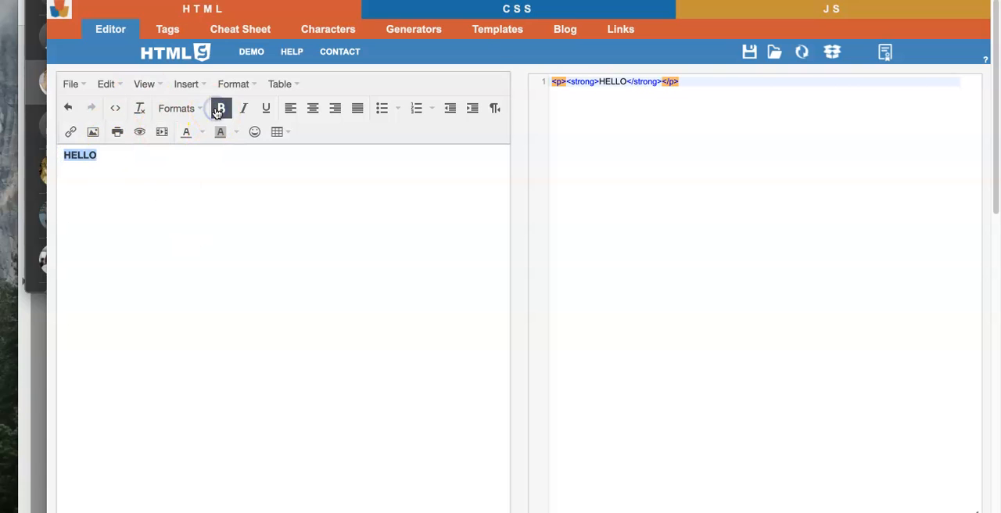
pyautogui.click(201, 133)
pyautogui.click(225, 186)
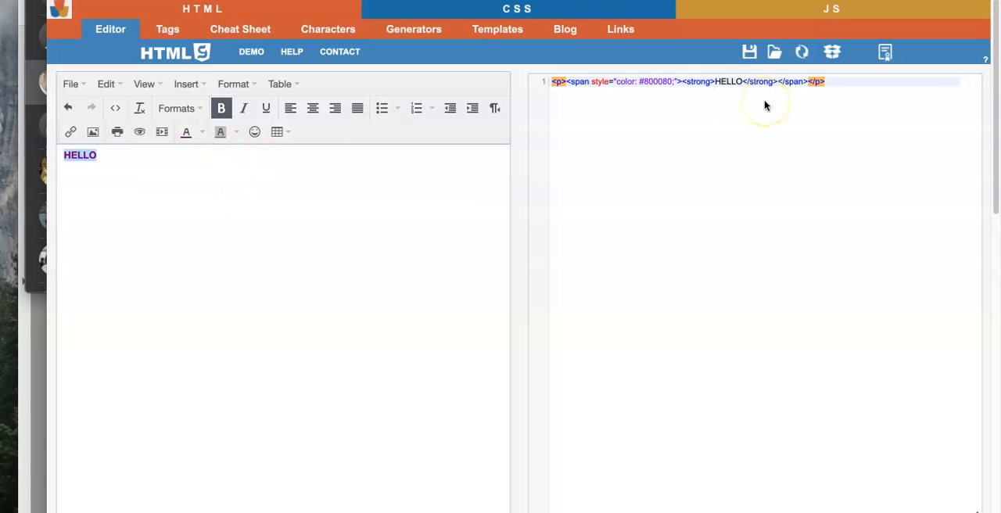
# Step: Copy the generated HTML for HELLO and insert it as source code in the show form's Show comments
pyautogui.click(847, 85)
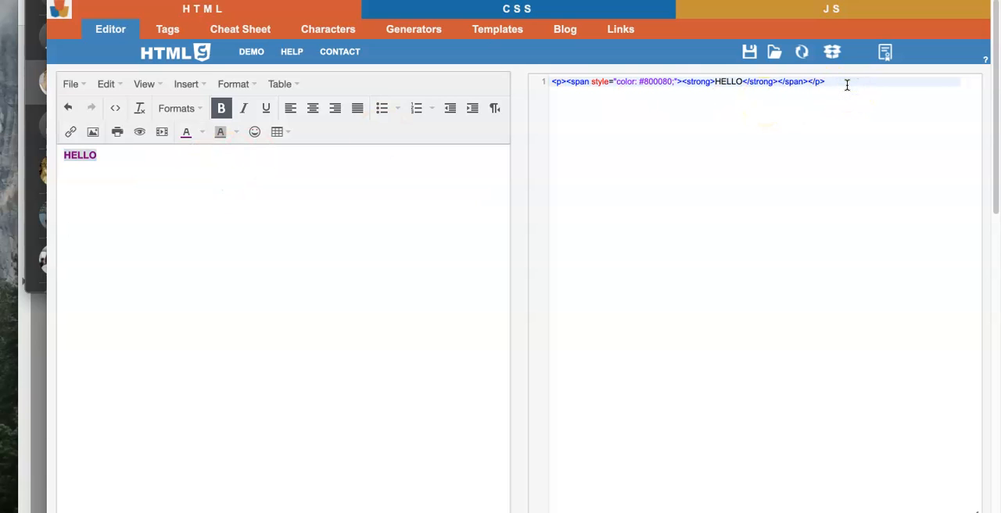
pyautogui.press('super+a')
pyautogui.click(487, 0)
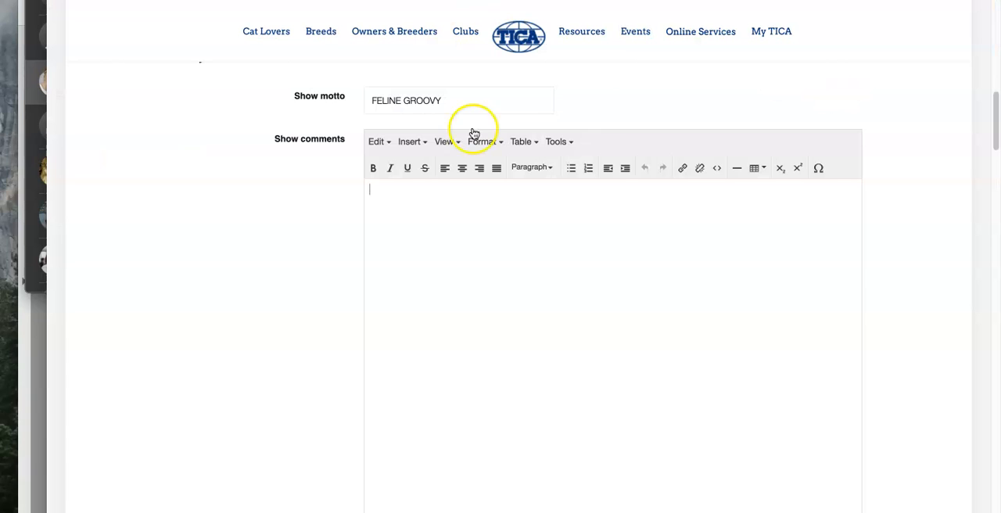
pyautogui.click(515, 249)
pyautogui.click(577, 164)
pyautogui.click(674, 453)
pyautogui.click(414, 201)
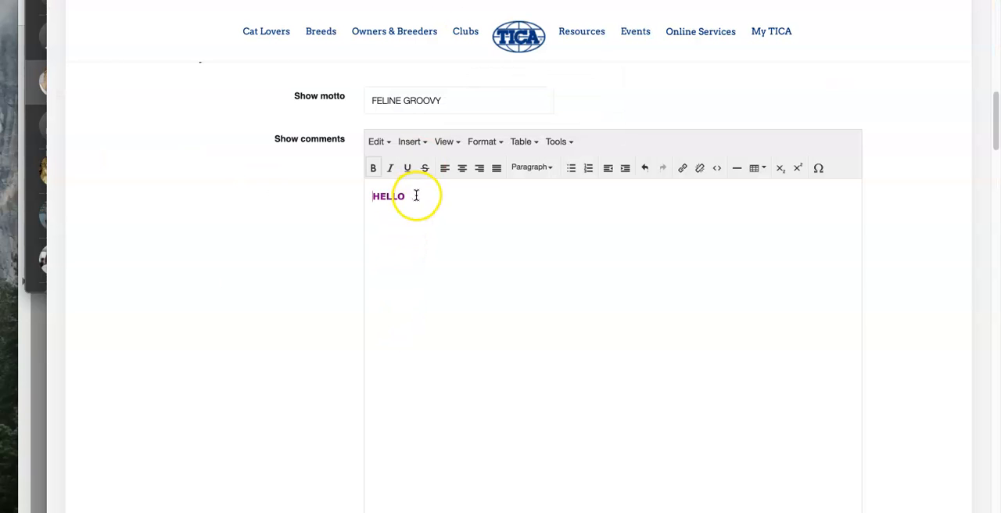
# Step: Delete the HELLO text from the Show comments
pyautogui.moveTo(413, 196); pyautogui.dragTo(361, 196)
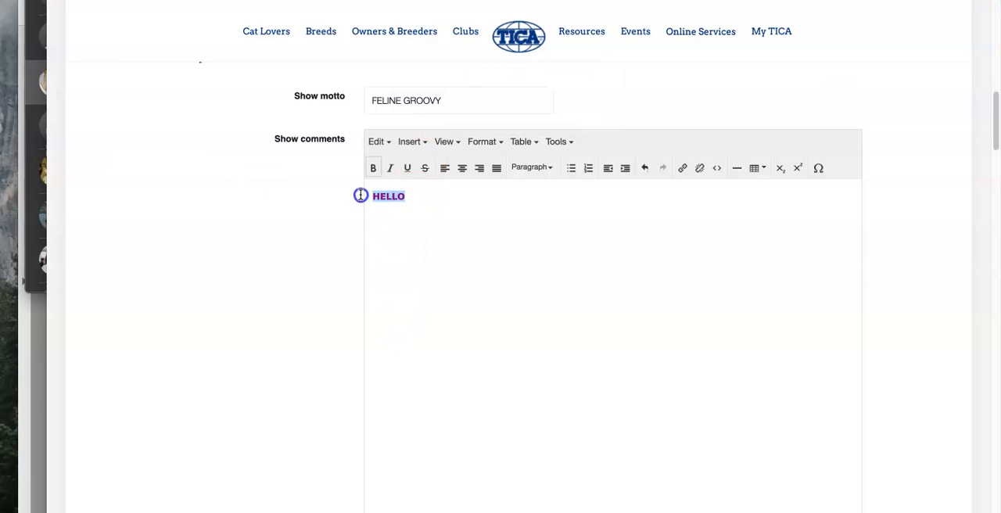
pyautogui.press('BackSpace')
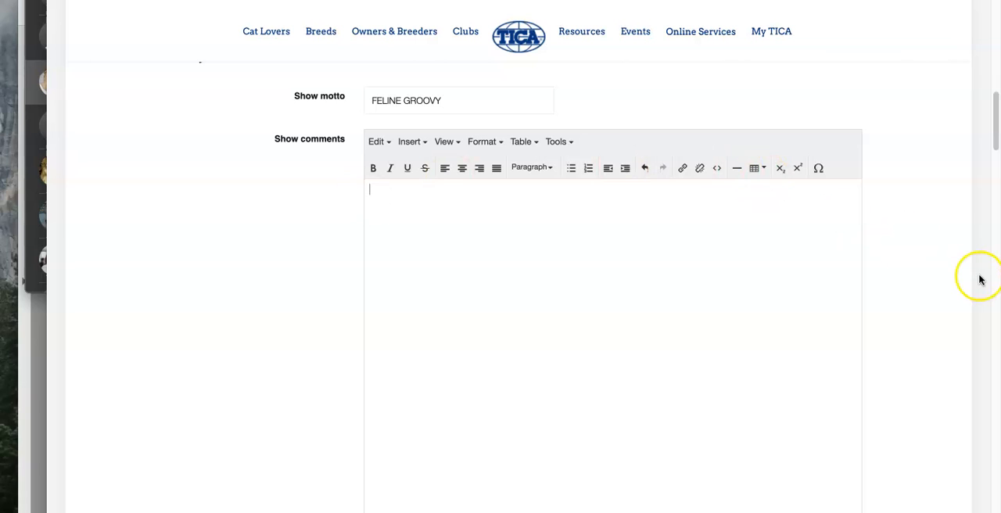
# Step: Enable showing the cat count on the calendar and mark the show as a 'bring your own cage' show
pyautogui.scroll(-5, 977, 277)
pyautogui.scroll(-2, 453, 467)
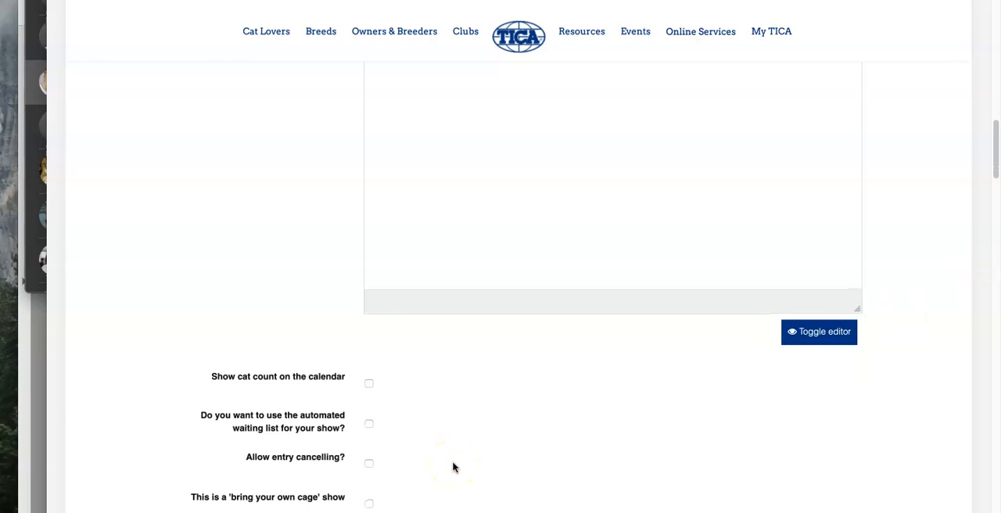
pyautogui.scroll(-3, 487, 402)
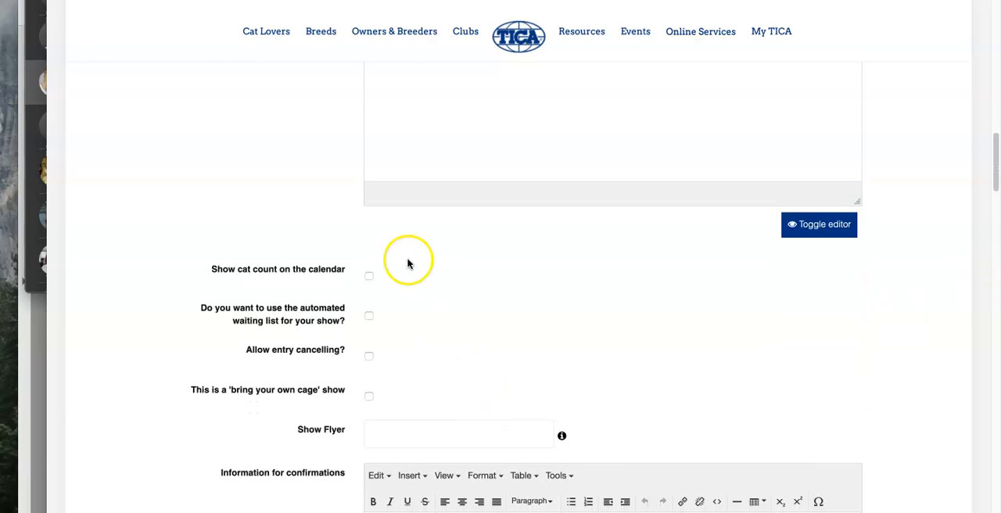
pyautogui.click(371, 277)
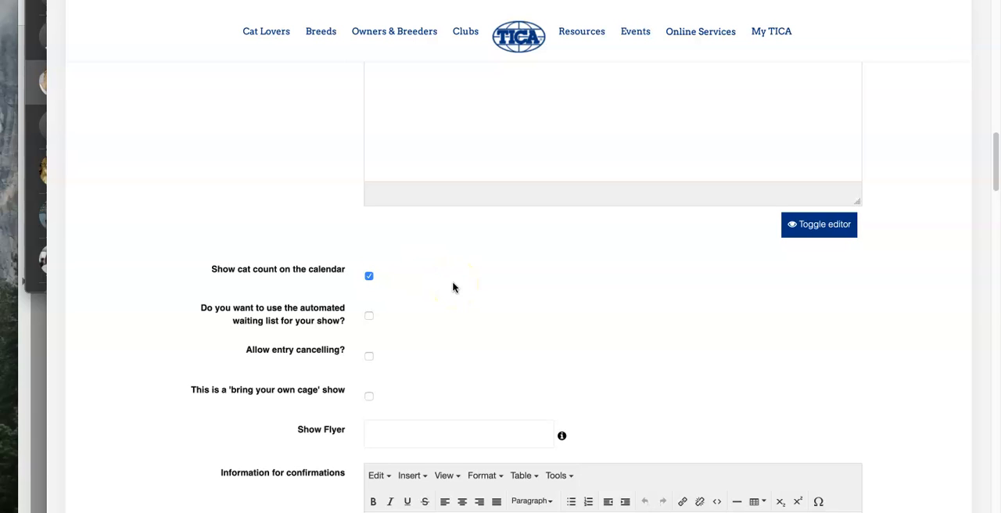
pyautogui.scroll(-2, 453, 288)
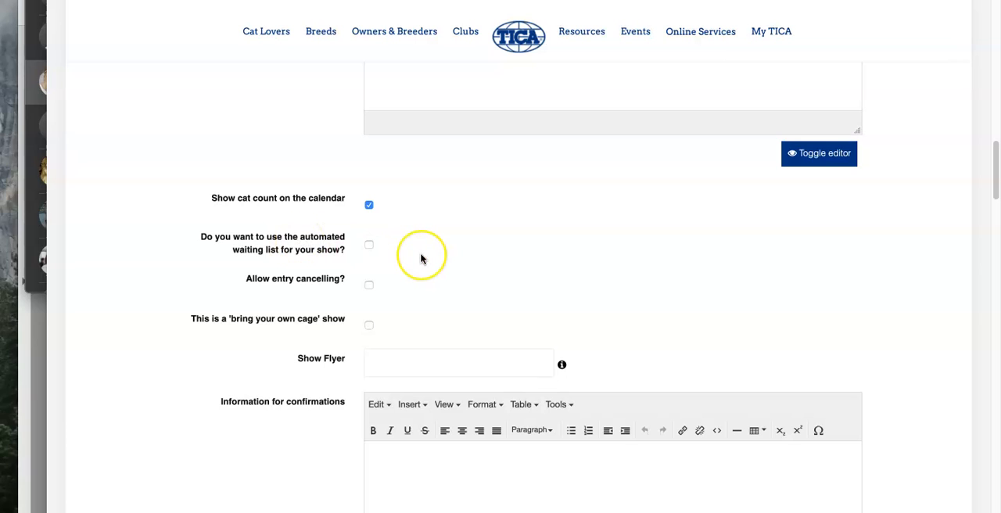
pyautogui.click(371, 286)
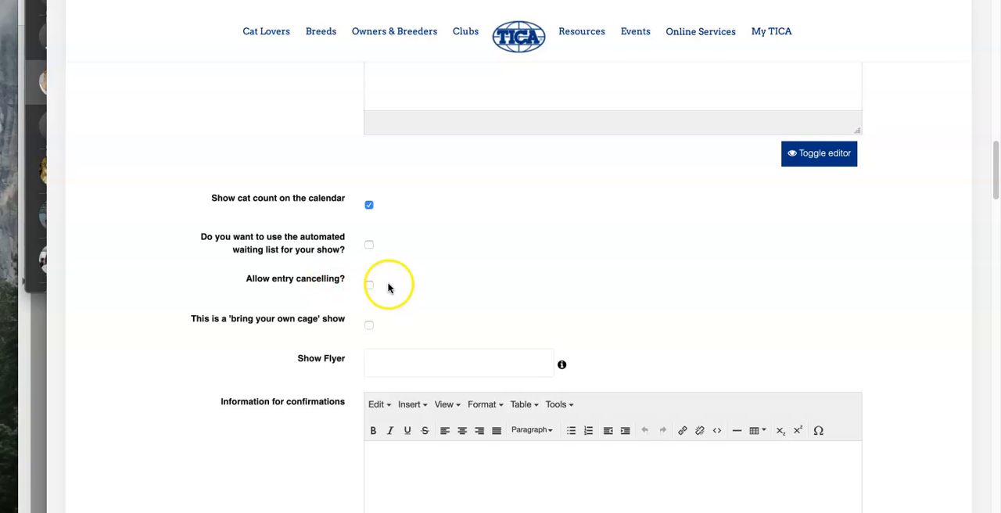
# Step: Read the hint explaining what link the Show Flyer field requires
pyautogui.scroll(-2, 454, 279)
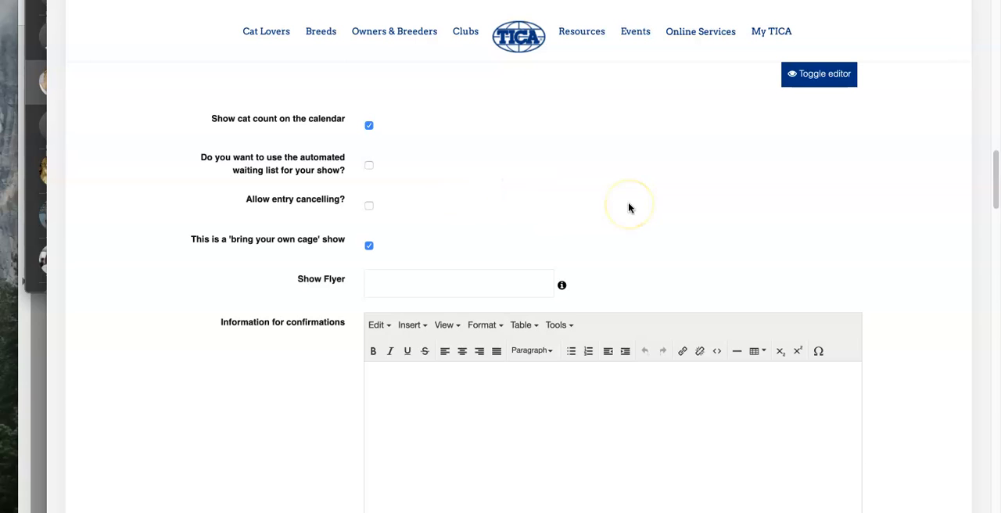
pyautogui.scroll(-1, 629, 208)
pyautogui.click(470, 245)
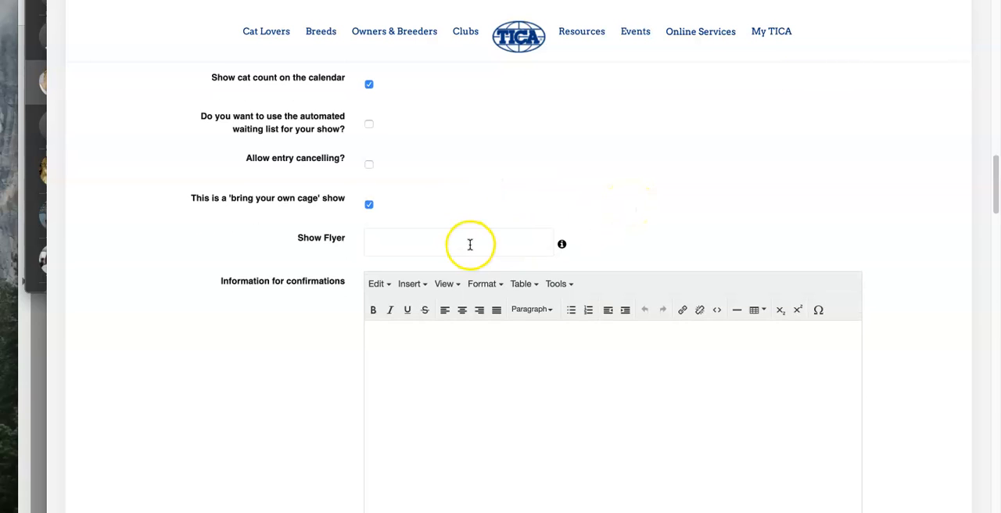
pyautogui.moveTo(562, 246)
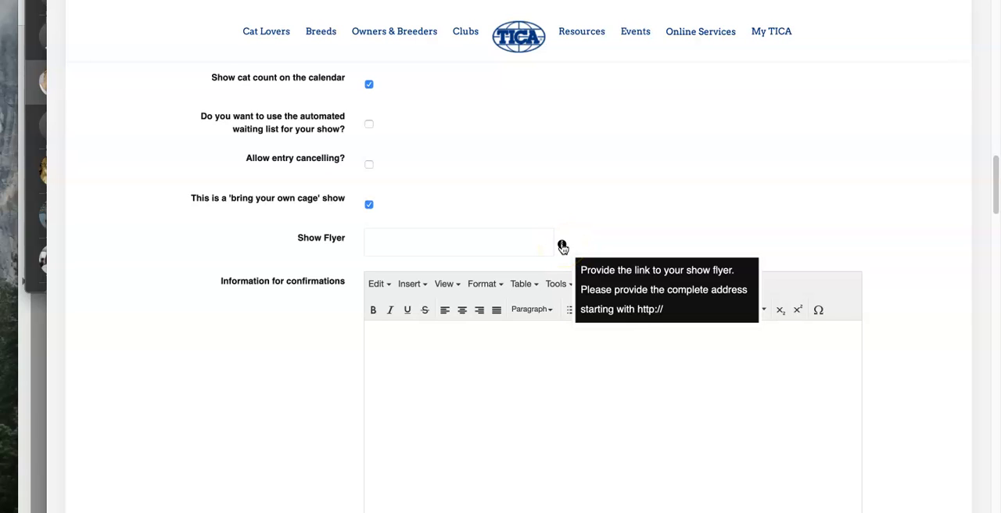
pyautogui.click(431, 247)
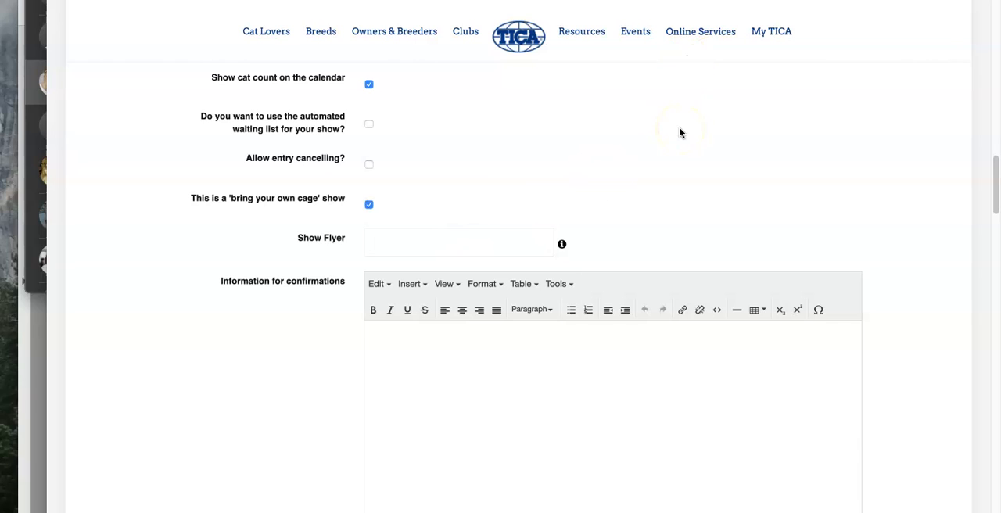
# Step: Enter THANK YOU FOR ENTERING as the information for confirmations
pyautogui.click(437, 386)
pyautogui.write('THANK YOU FOR ENTR')
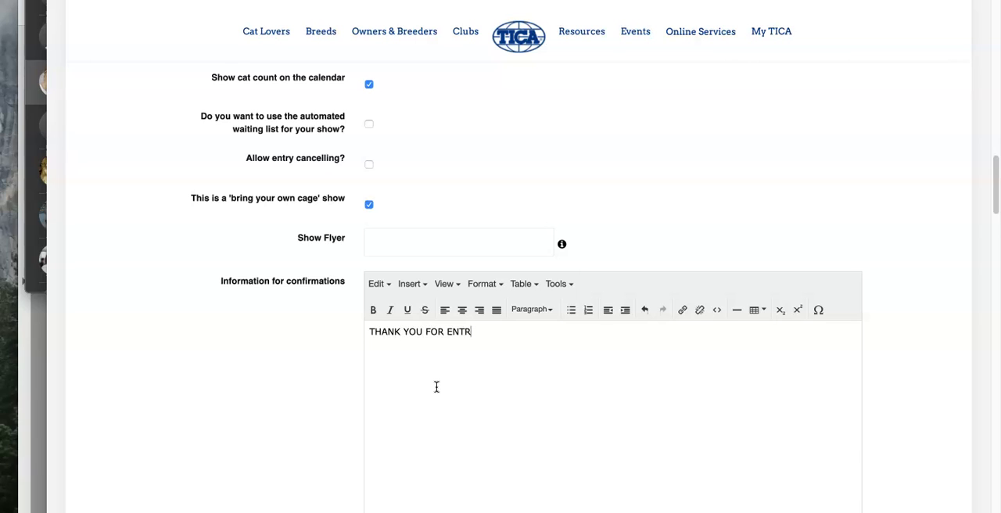
pyautogui.scroll(-2, 537, 291)
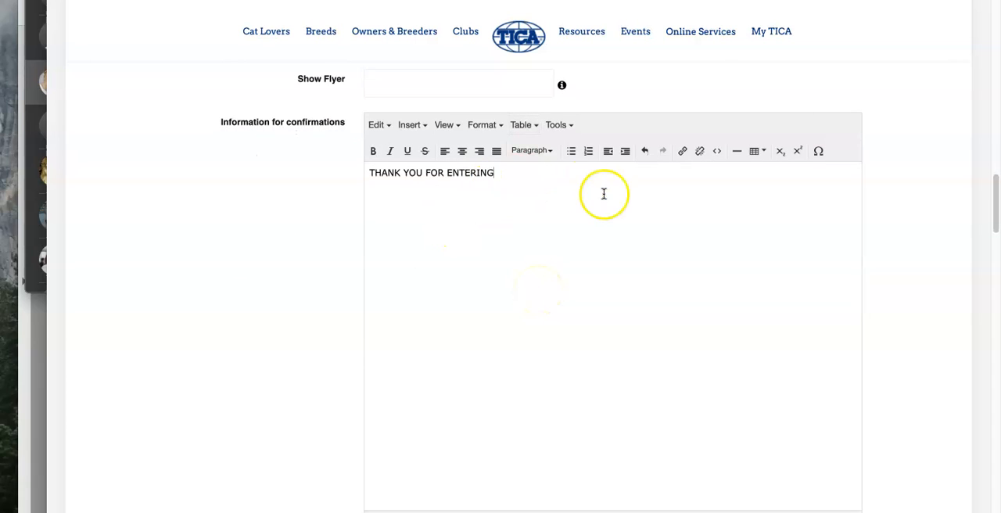
pyautogui.scroll(6, 603, 194)
pyautogui.scroll(2, 603, 194)
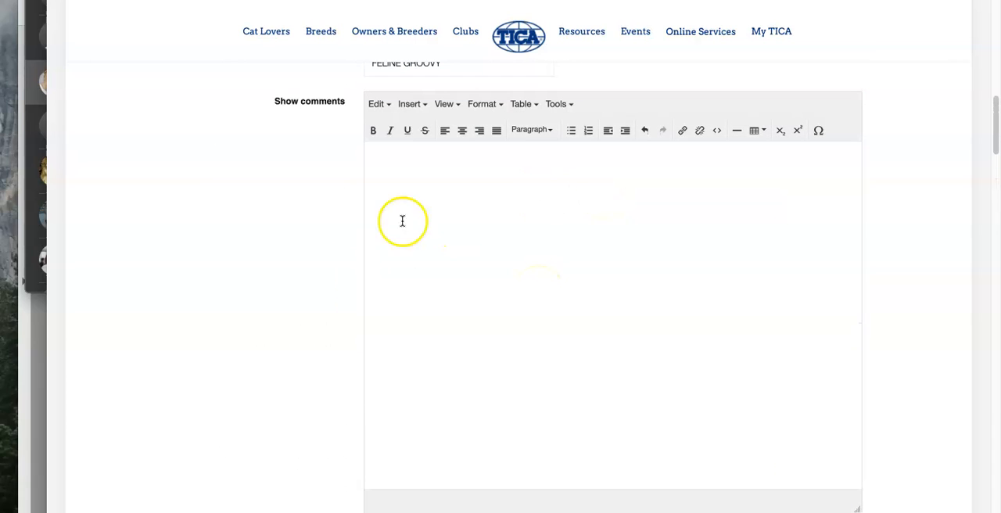
pyautogui.scroll(-6, 525, 338)
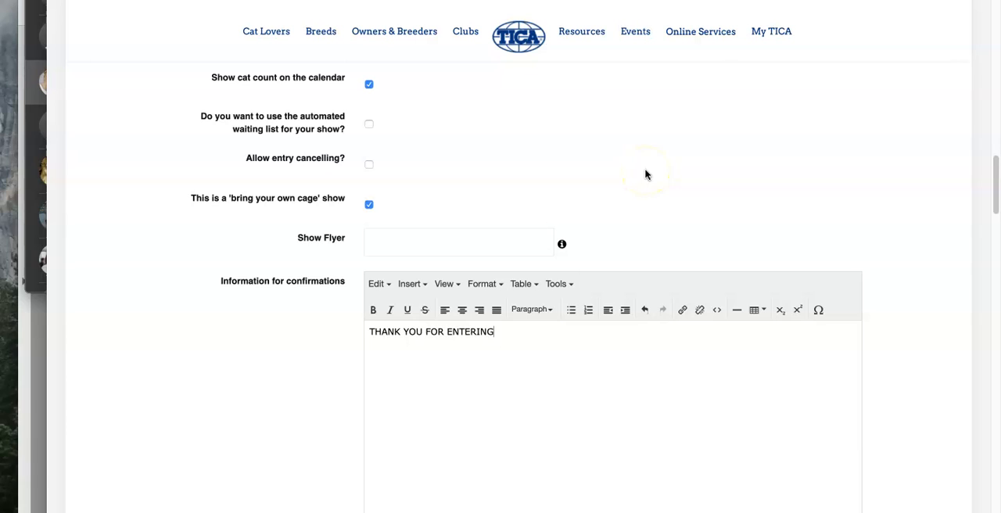
pyautogui.scroll(-2, 645, 174)
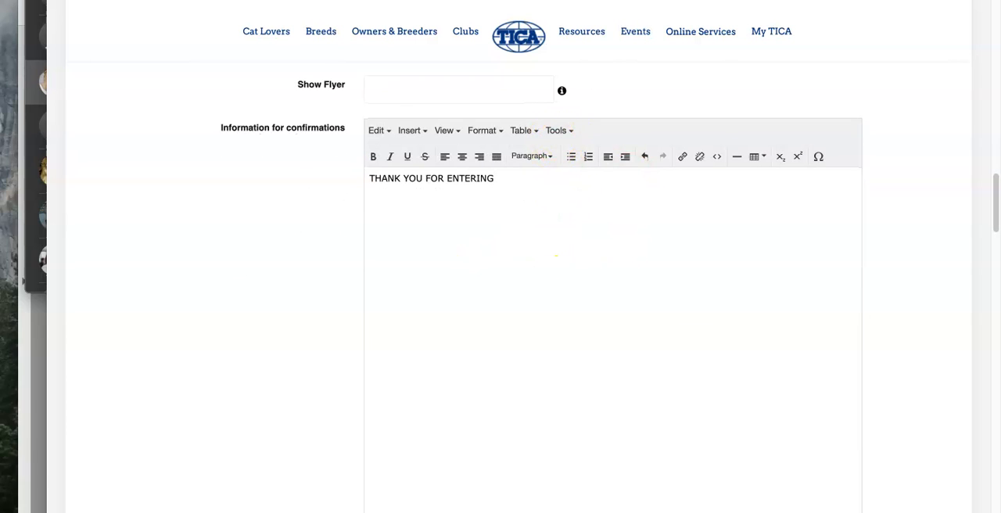
pyautogui.hotkey('ctrl', 'Tab')
pyautogui.hotkey('ctrl', 'shift', 'Tab')
# Step: Make the THANK YOU FOR ENTERING confirmation text bold
pyautogui.moveTo(507, 178); pyautogui.dragTo(346, 178)
pyautogui.click(374, 156)
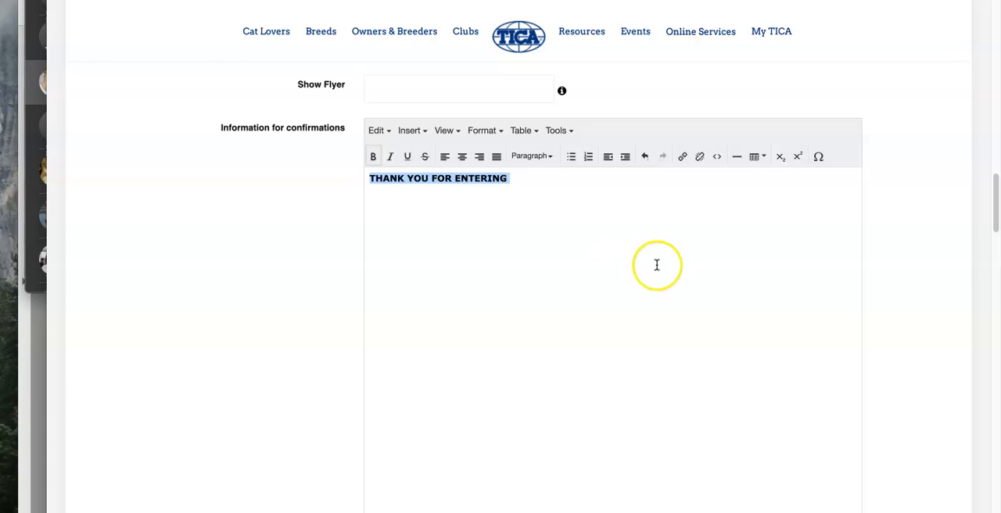
# Step: Set the currency used for this show to US Dollars
pyautogui.scroll(-5, 655, 264)
pyautogui.click(470, 243)
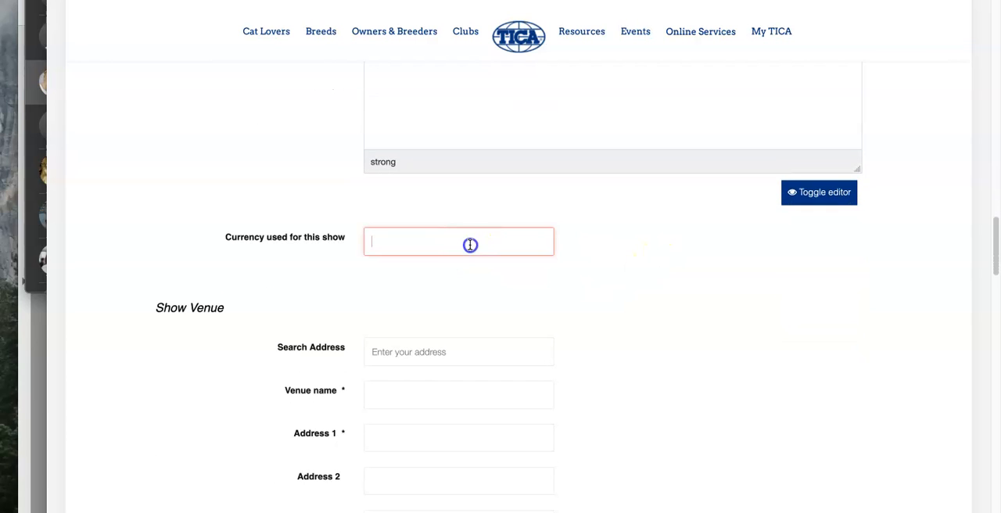
pyautogui.write('US')
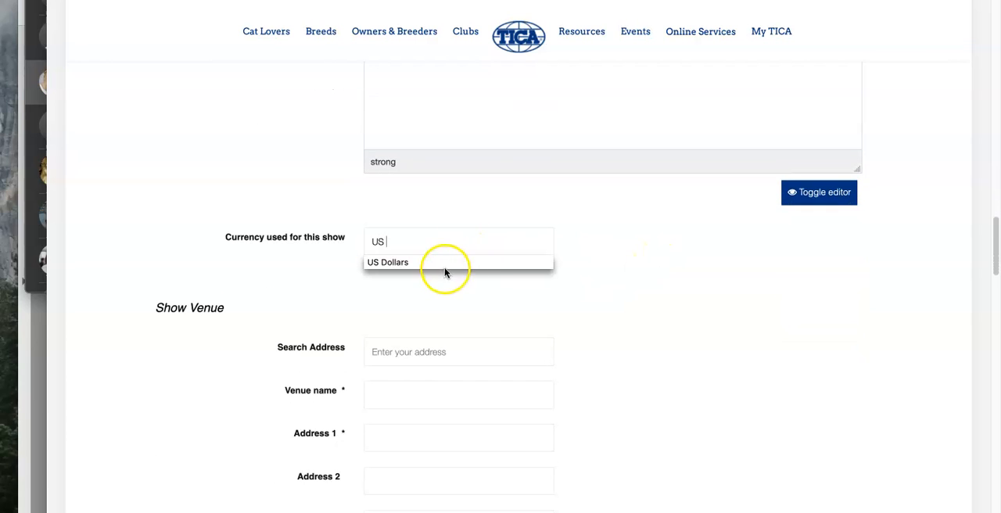
pyautogui.click(443, 262)
# Step: Try to look up the show venue with the address search "racine memorial hall", allowing location access, and clear the search
pyautogui.scroll(-3, 627, 303)
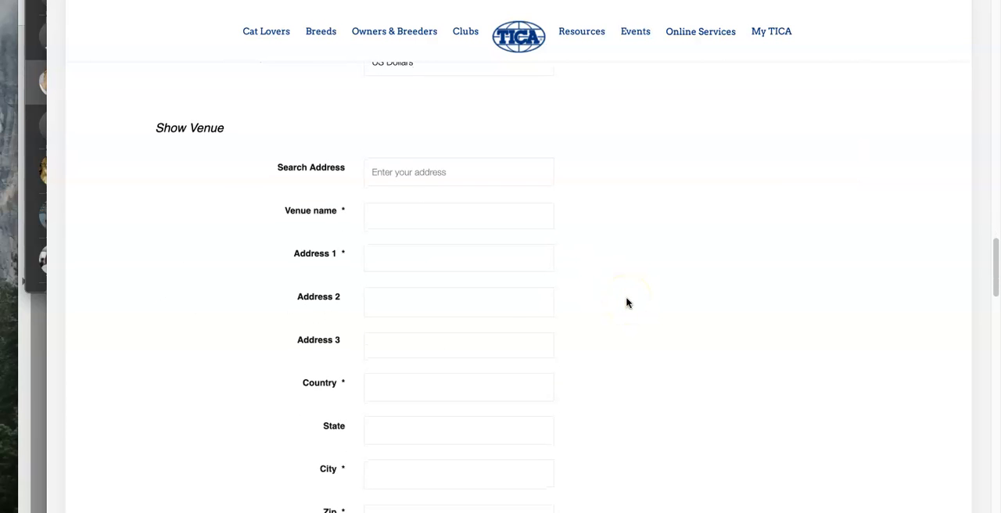
pyautogui.click(417, 171)
pyautogui.write('racine')
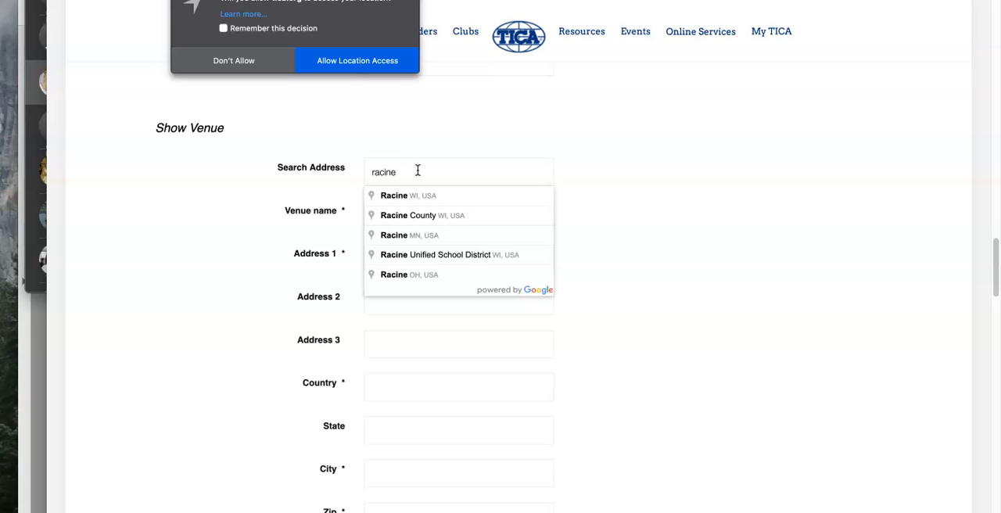
pyautogui.write(' mem')
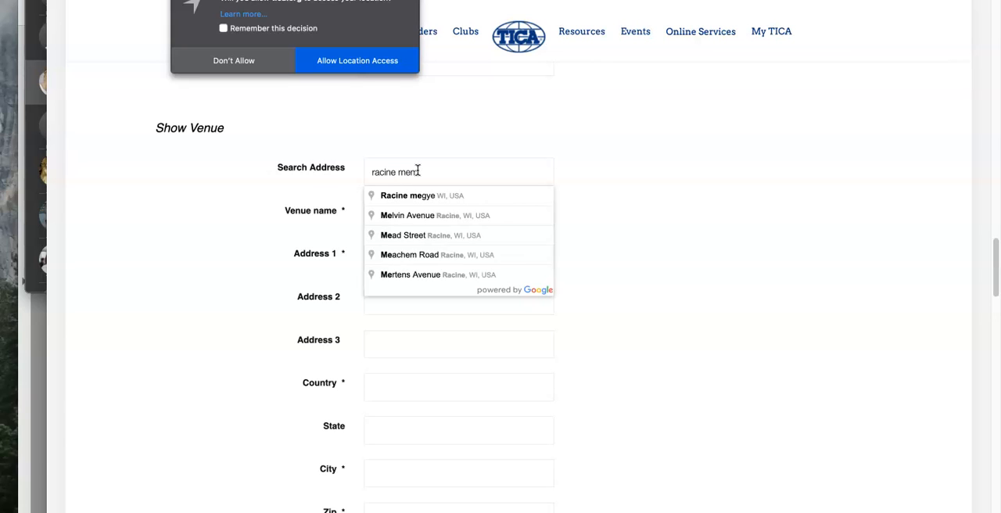
pyautogui.write('orial hall')
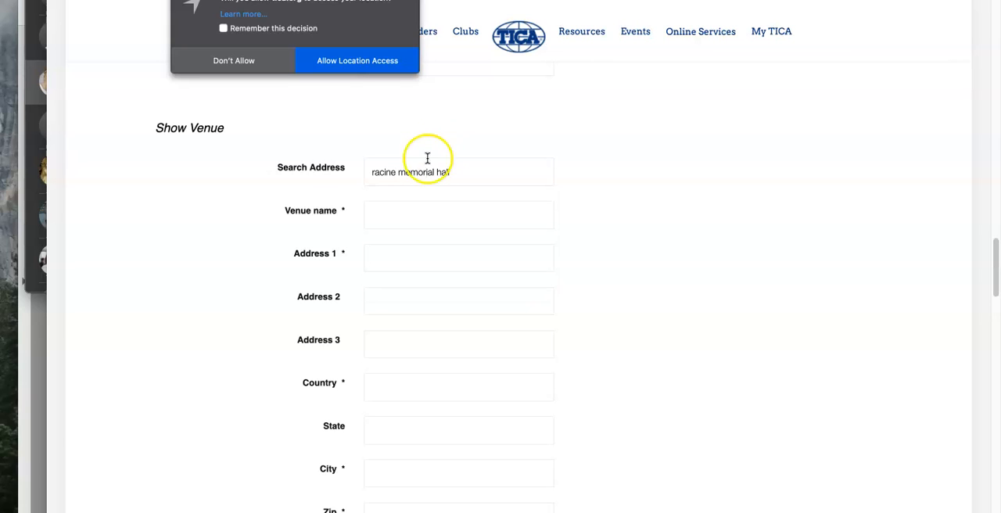
pyautogui.click(358, 61)
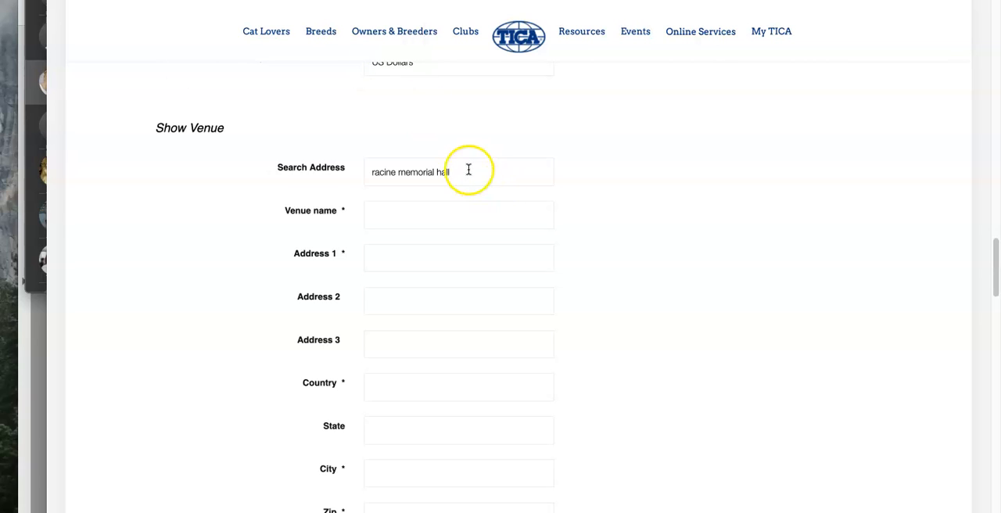
pyautogui.moveTo(467, 169); pyautogui.dragTo(341, 169)
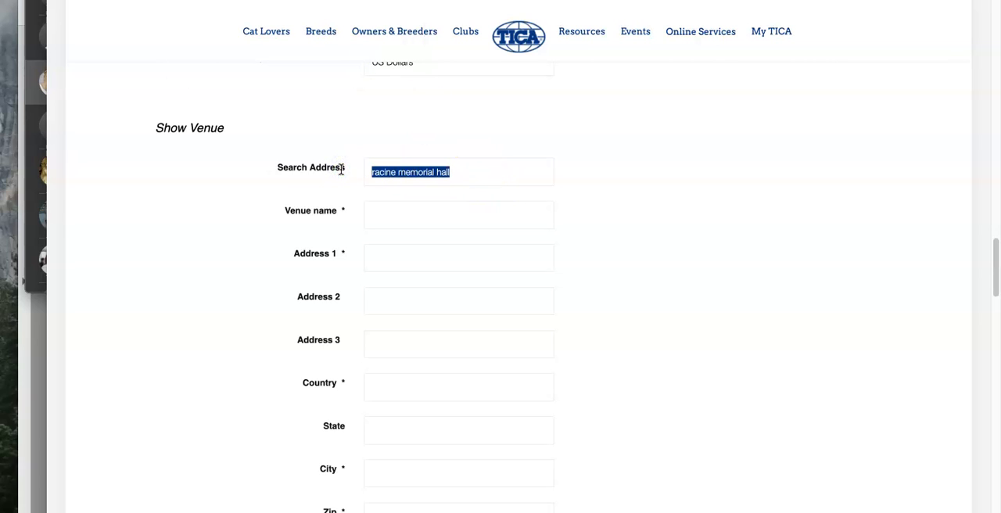
pyautogui.press('BackSpace')
pyautogui.click(399, 207)
pyautogui.click(394, 215)
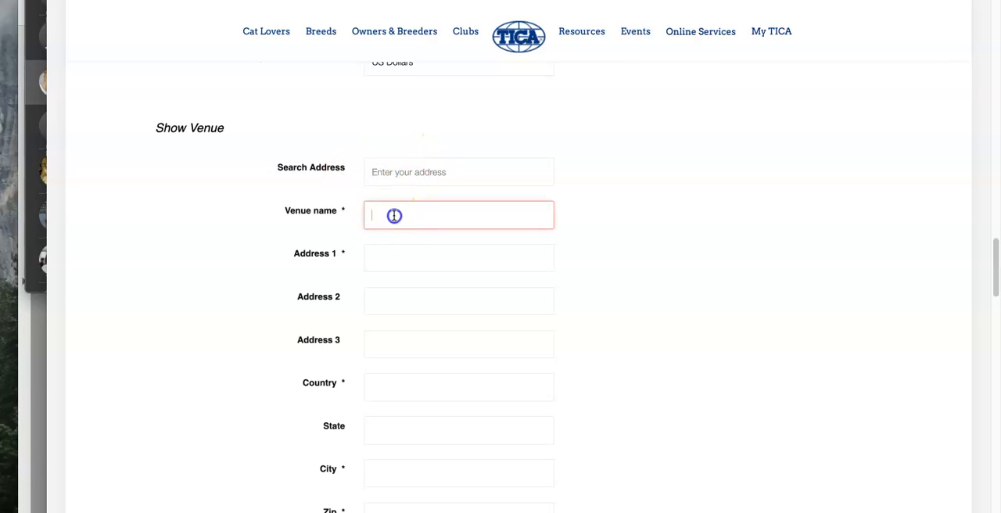
# Step: Try to look up the show venue by its street address, declining location access
pyautogui.click(407, 175)
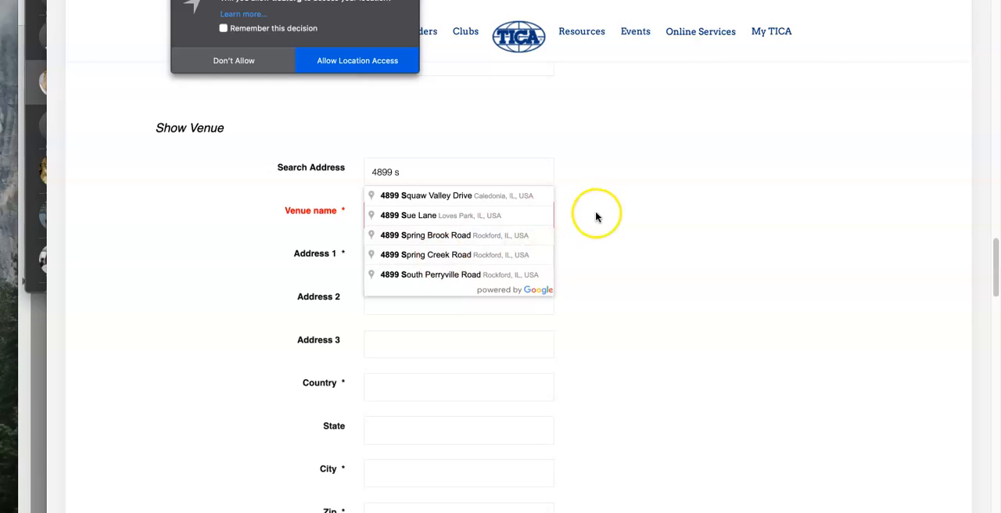
pyautogui.click(233, 62)
pyautogui.moveTo(348, 41)
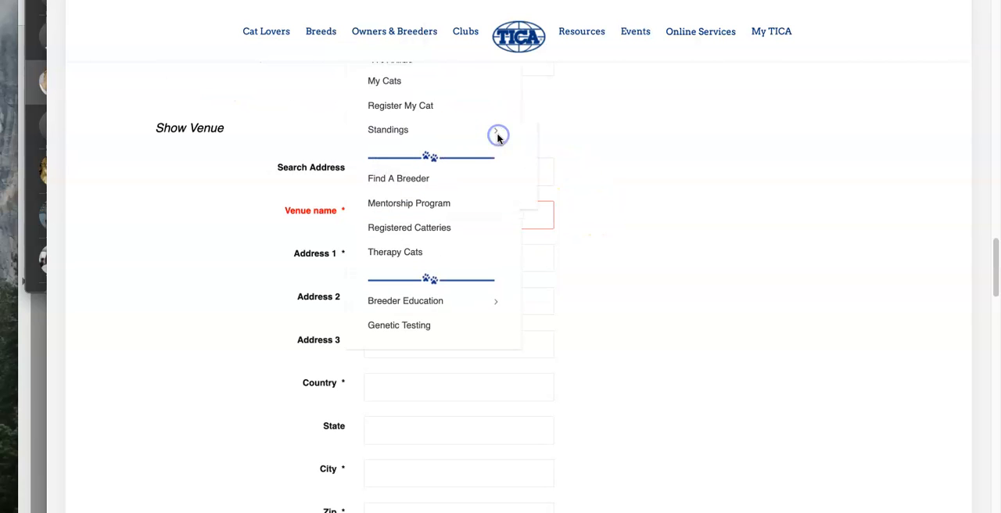
# Step: Add two more rings to the show and number them 2 and 3
pyautogui.scroll(-3, 653, 272)
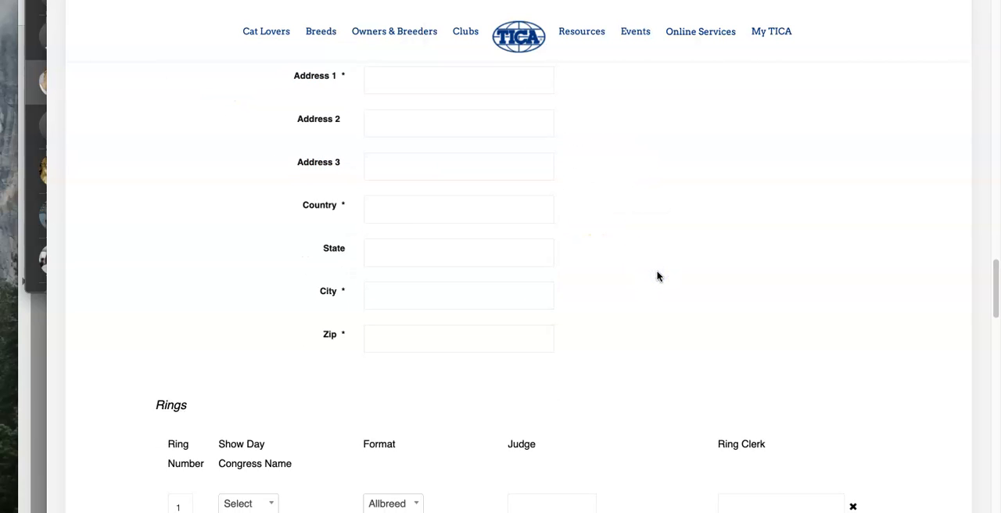
pyautogui.scroll(-3, 658, 276)
pyautogui.click(297, 425)
pyautogui.click(178, 404)
pyautogui.write('2')
pyautogui.scroll(-2, 305, 389)
pyautogui.click(303, 384)
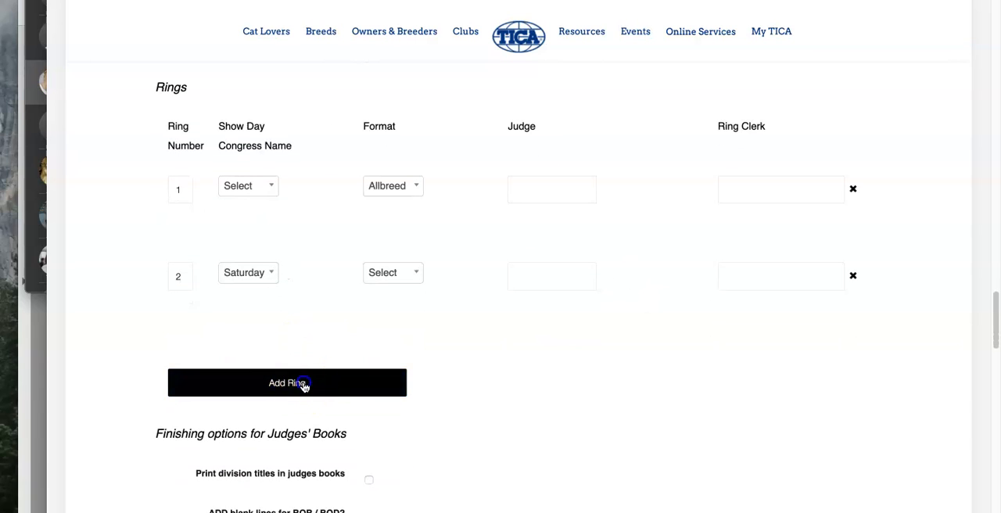
pyautogui.click(181, 364)
pyautogui.write('3')
# Step: Add another two rings below ring 3 and number them 4 and 5
pyautogui.scroll(-1, 303, 362)
pyautogui.click(303, 363)
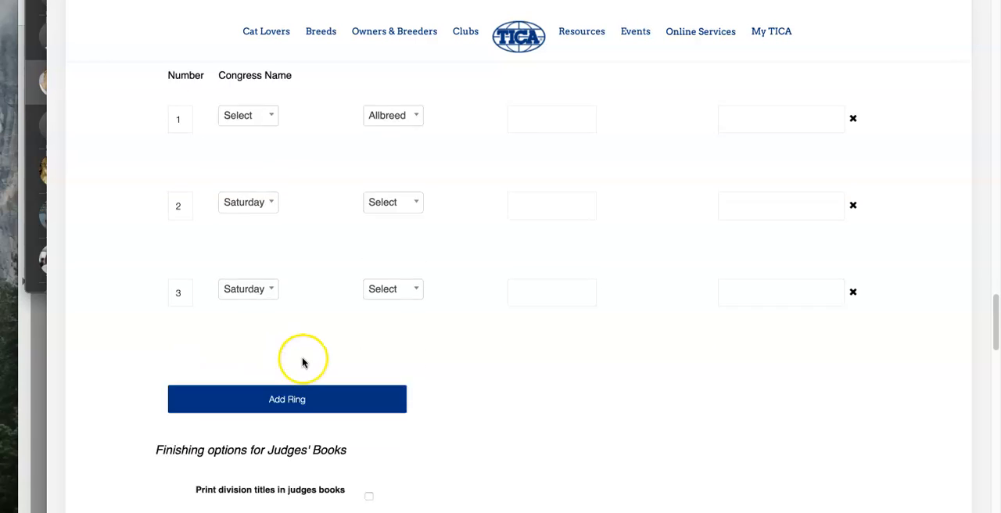
pyautogui.scroll(-1, 303, 362)
pyautogui.click(287, 336)
pyautogui.click(180, 312)
pyautogui.write('4')
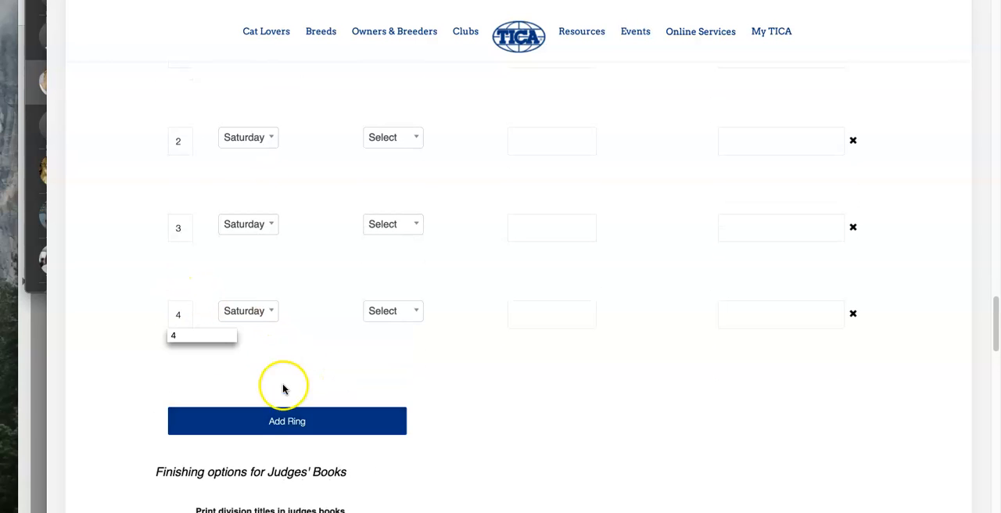
pyautogui.click(283, 421)
pyautogui.click(180, 404)
pyautogui.write('5')
# Step: Set the show day of ring 1 to Saturday
pyautogui.click(295, 216)
pyautogui.scroll(3, 295, 216)
pyautogui.click(268, 157)
pyautogui.click(252, 244)
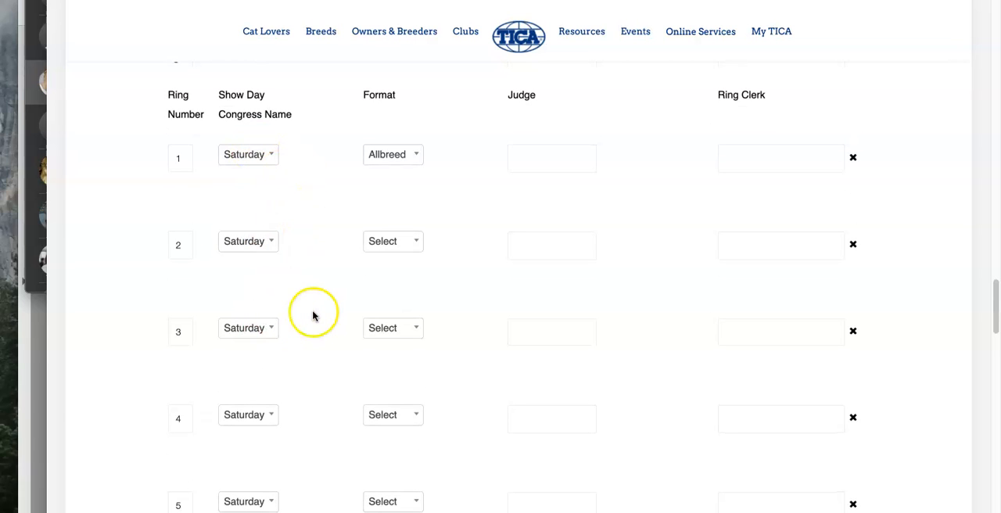
# Step: Set the format of ring 2 to Specialty
pyautogui.click(408, 243)
pyautogui.click(412, 357)
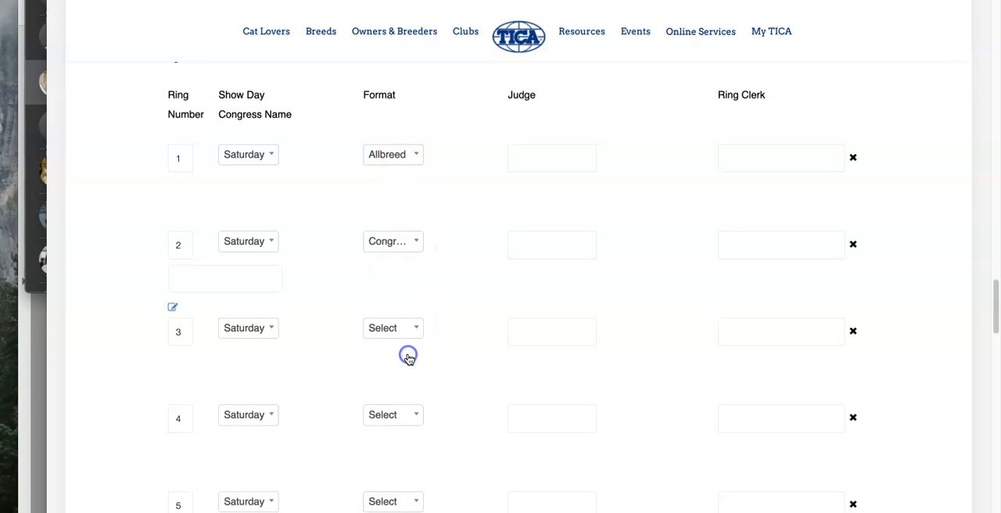
pyautogui.click(412, 243)
pyautogui.click(412, 383)
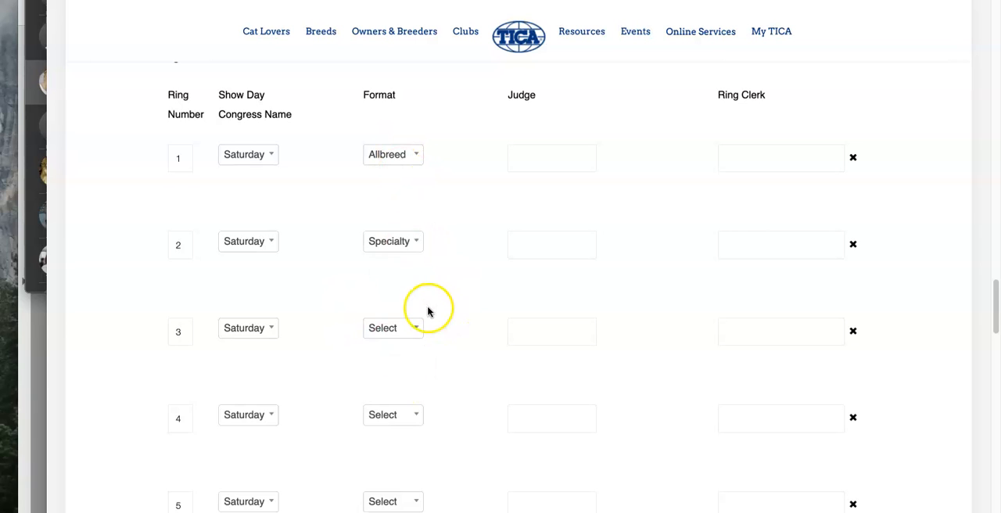
pyautogui.click(418, 244)
pyautogui.click(467, 246)
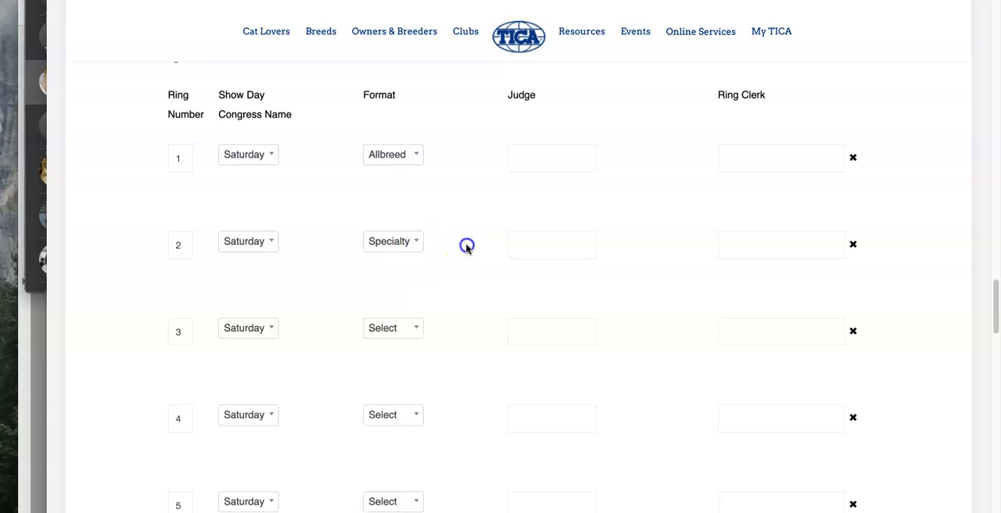
# Step: Set the format of ring 3 to Specialty and of ring 4 to Allbreed
pyautogui.click(415, 337)
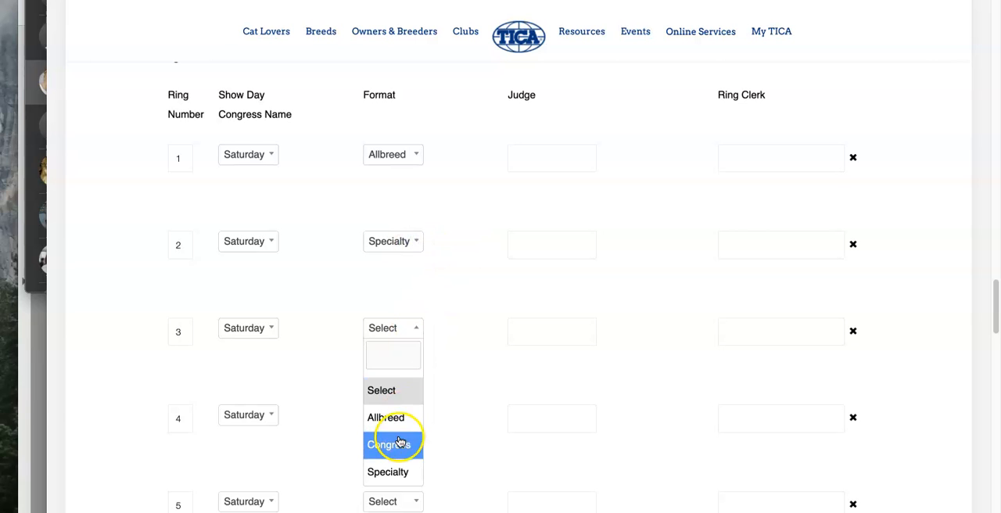
pyautogui.click(391, 468)
pyautogui.scroll(-1, 393, 466)
pyautogui.scroll(-3, 392, 466)
pyautogui.click(404, 181)
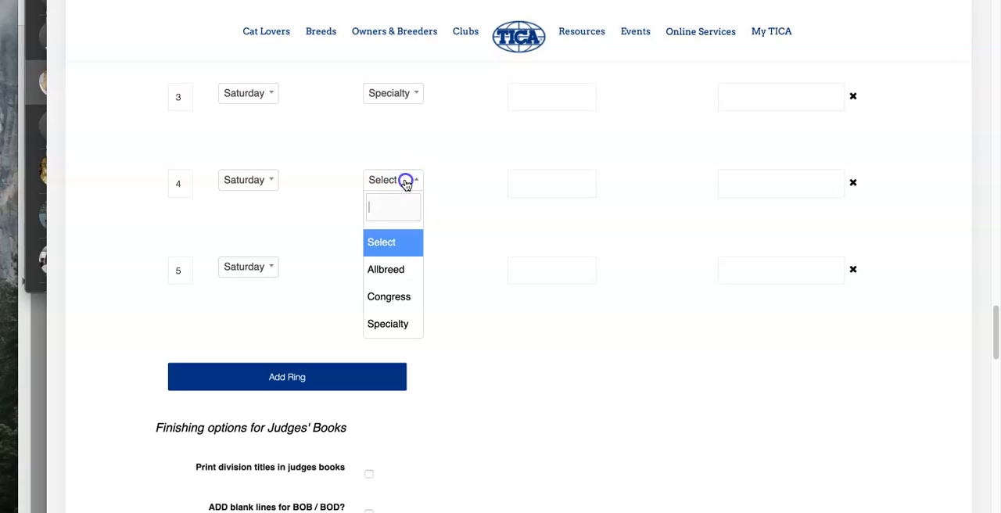
pyautogui.click(407, 269)
# Step: Set the format of ring 5 to Congress and name the congress FEMALE CHAMPION
pyautogui.click(408, 274)
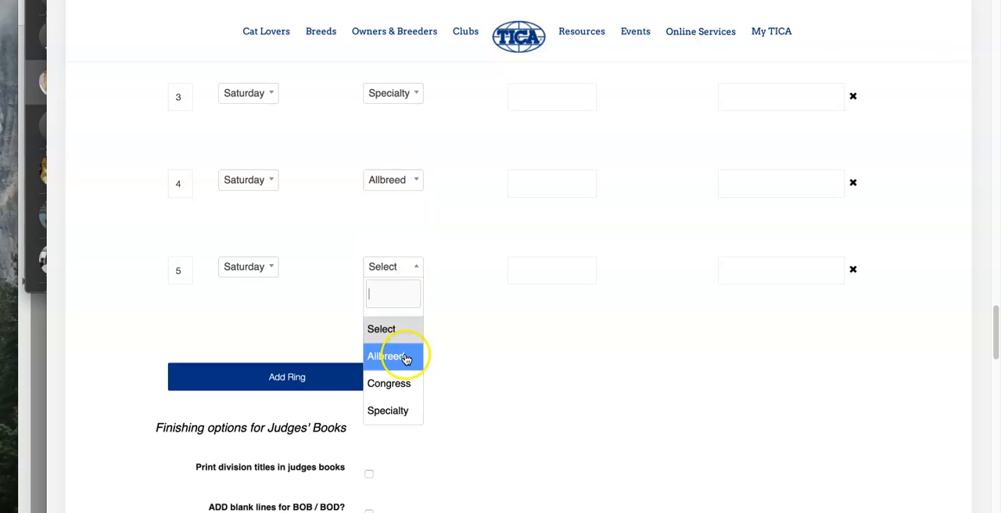
pyautogui.click(394, 410)
pyautogui.click(391, 266)
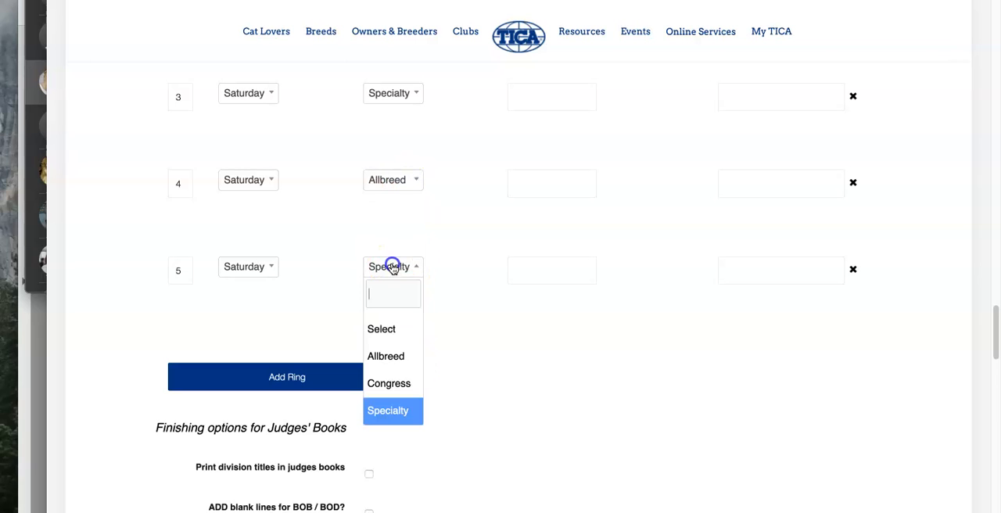
pyautogui.click(391, 383)
pyautogui.click(217, 304)
pyautogui.write('FEMALE CHAMPION')
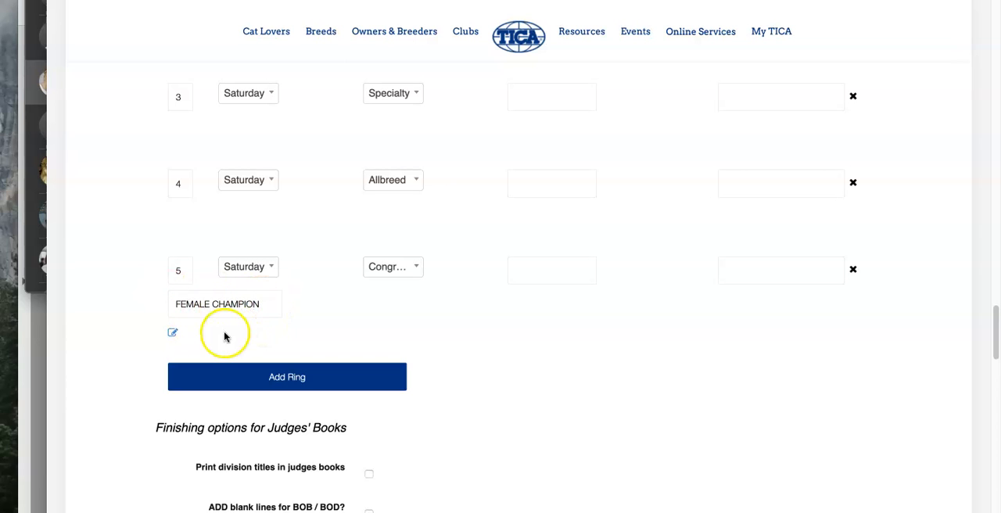
# Step: Add LH Cat and SH Cat as show class criteria for the ring 5 congress
pyautogui.click(173, 335)
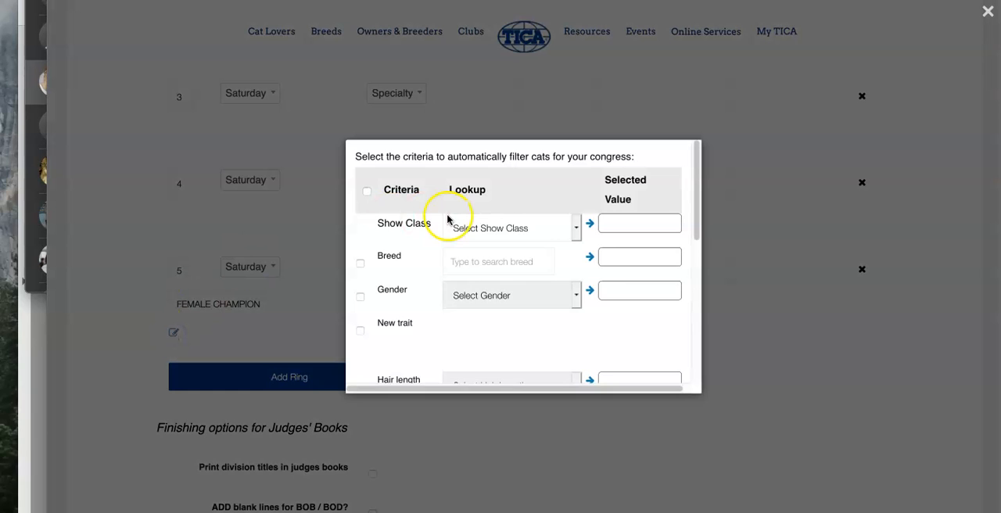
pyautogui.click(491, 234)
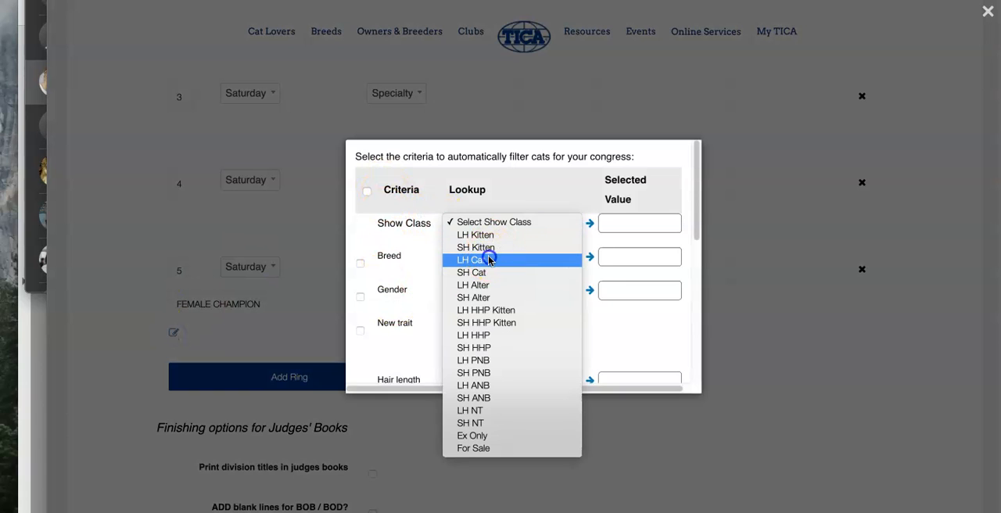
pyautogui.click(489, 260)
pyautogui.click(590, 223)
pyautogui.click(573, 231)
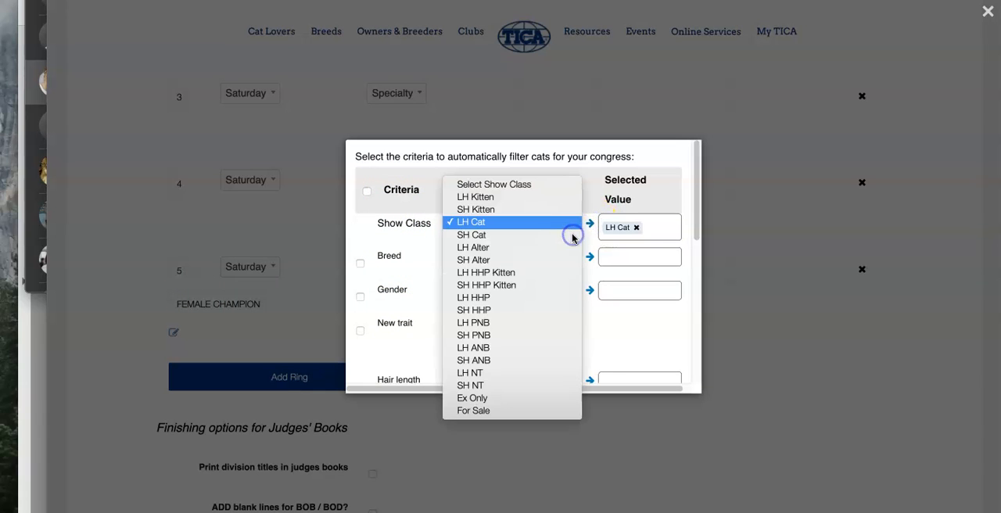
pyautogui.click(566, 239)
pyautogui.click(590, 224)
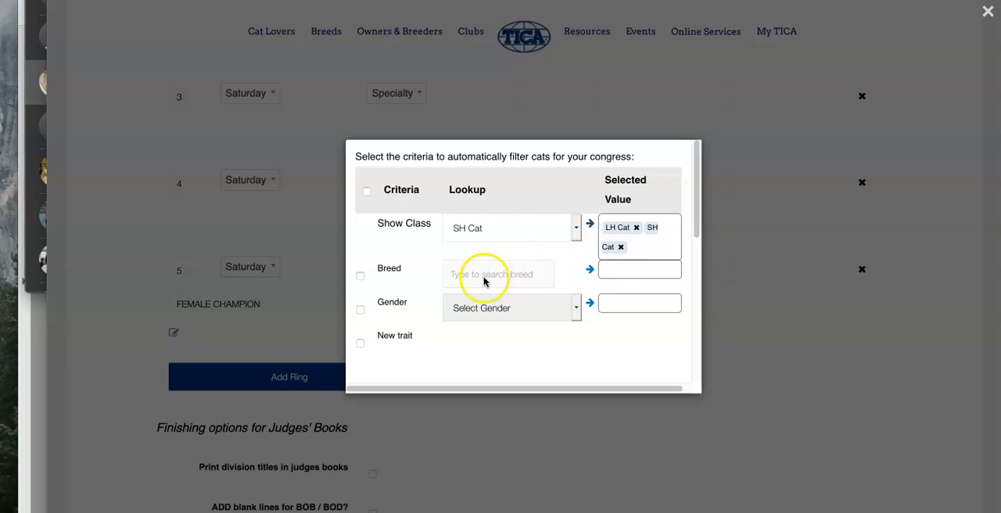
# Step: Enable the gender criterion with the value Female (F), check the selected criteria and finish the congress criteria selection
pyautogui.click(362, 310)
pyautogui.click(505, 310)
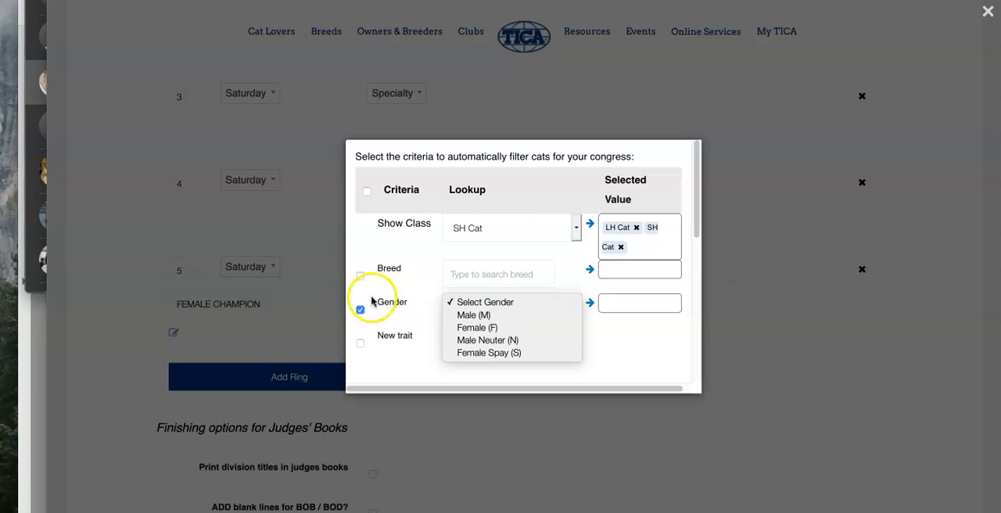
pyautogui.click(519, 327)
pyautogui.click(590, 302)
pyautogui.scroll(-3, 590, 302)
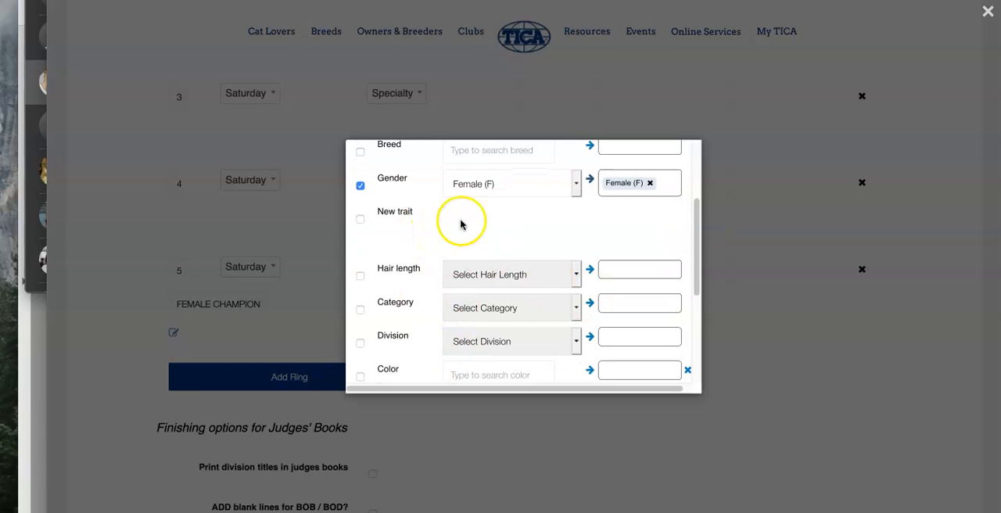
pyautogui.scroll(3, 477, 221)
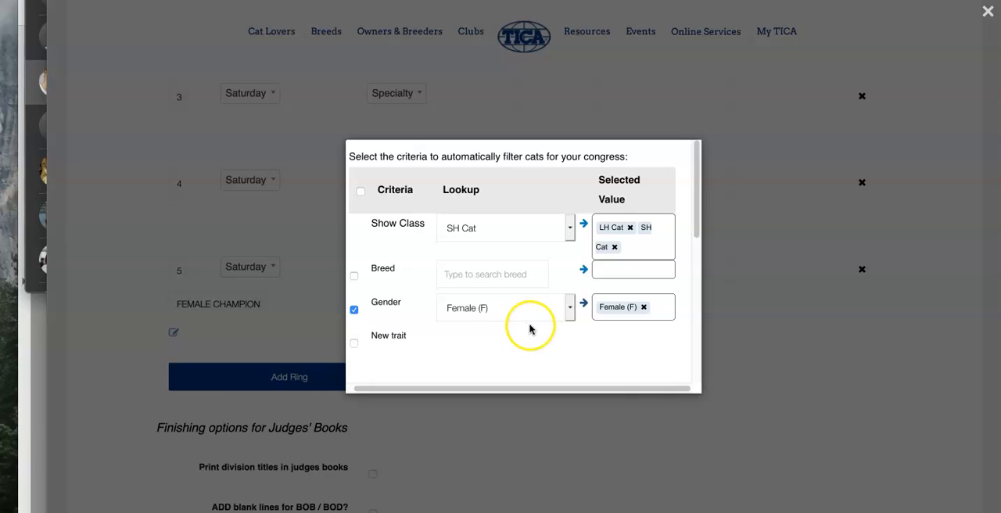
pyautogui.scroll(-2, 599, 320)
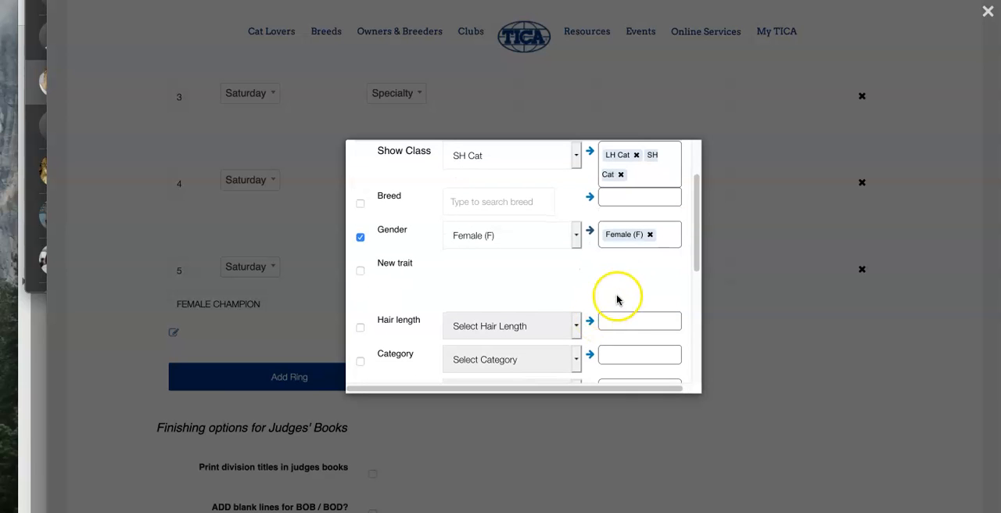
pyautogui.scroll(2, 622, 296)
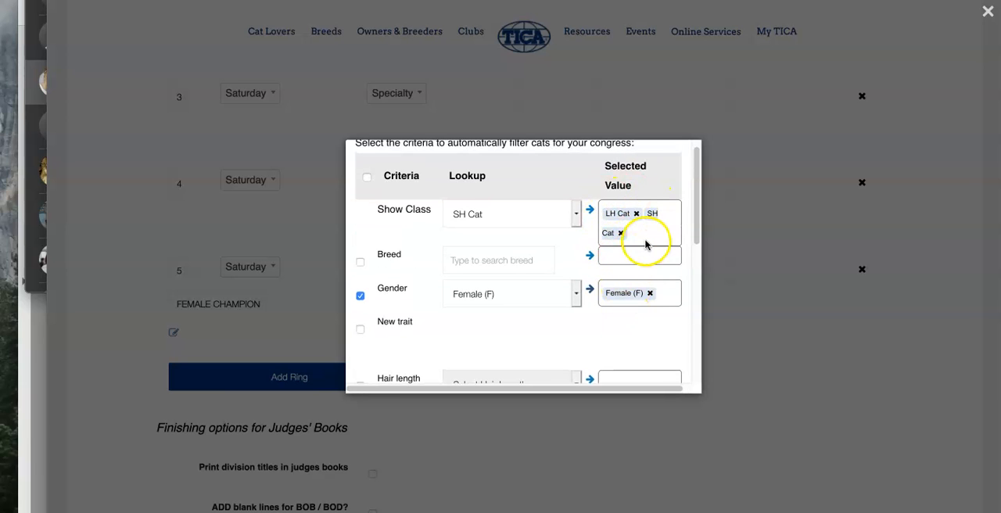
pyautogui.scroll(-1, 646, 328)
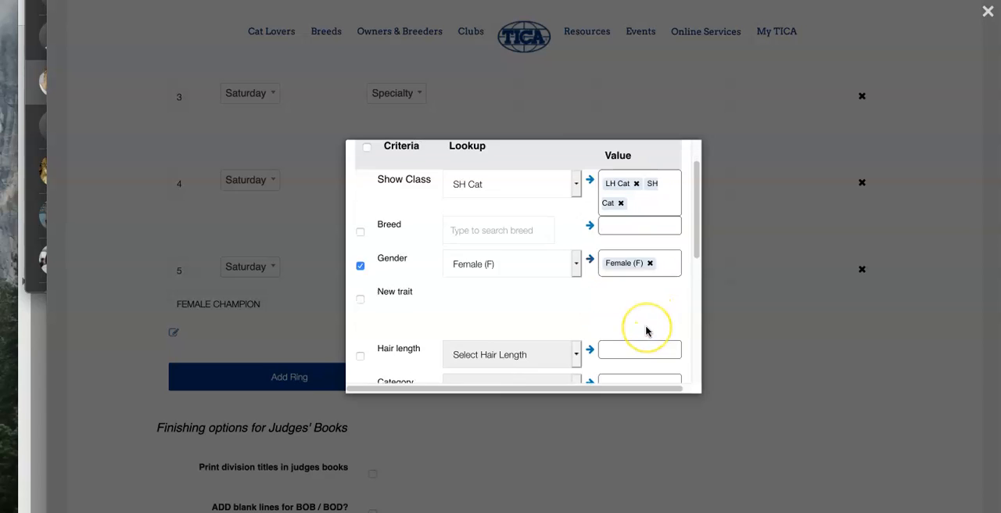
pyautogui.scroll(-5, 646, 331)
pyautogui.click(661, 321)
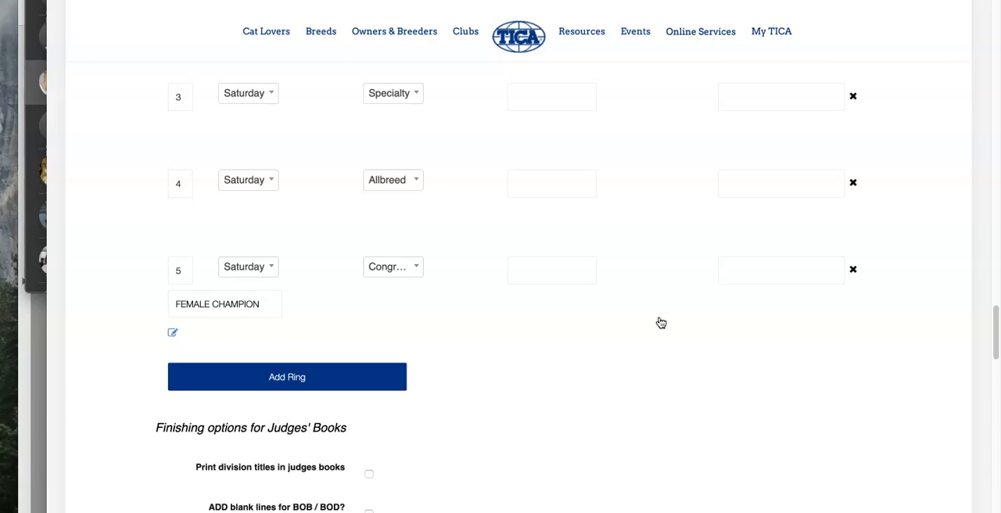
# Step: Assign the judges for rings 1, 2 and 3 by looking up each judge's name
pyautogui.scroll(5, 661, 323)
pyautogui.click(548, 313)
pyautogui.write('edith')
pyautogui.click(573, 348)
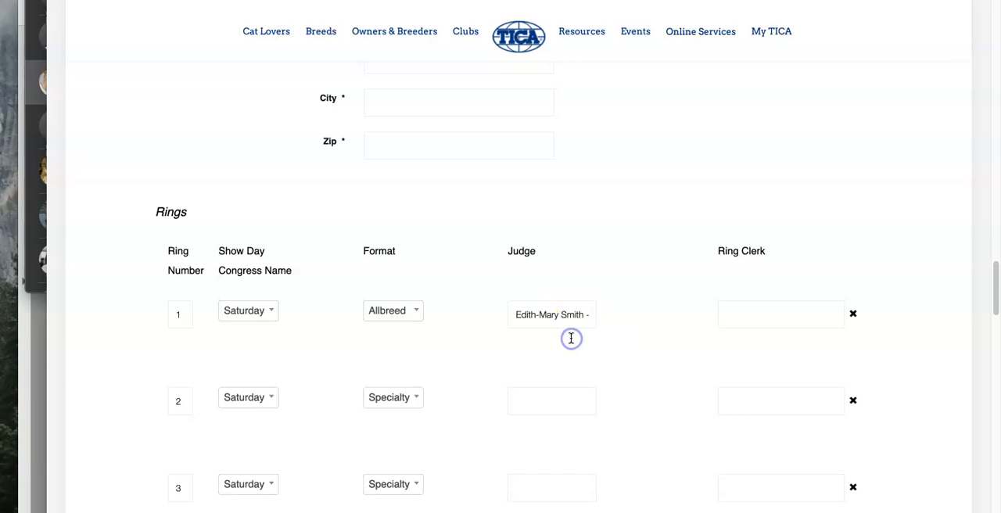
pyautogui.scroll(-1, 571, 338)
pyautogui.click(554, 302)
pyautogui.write('fate')
pyautogui.click(548, 331)
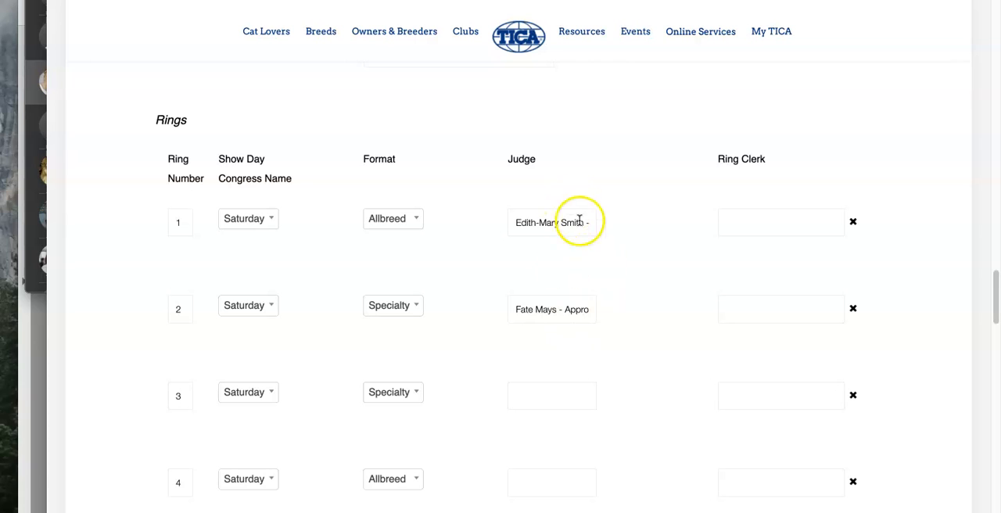
pyautogui.click(540, 396)
pyautogui.write('toni')
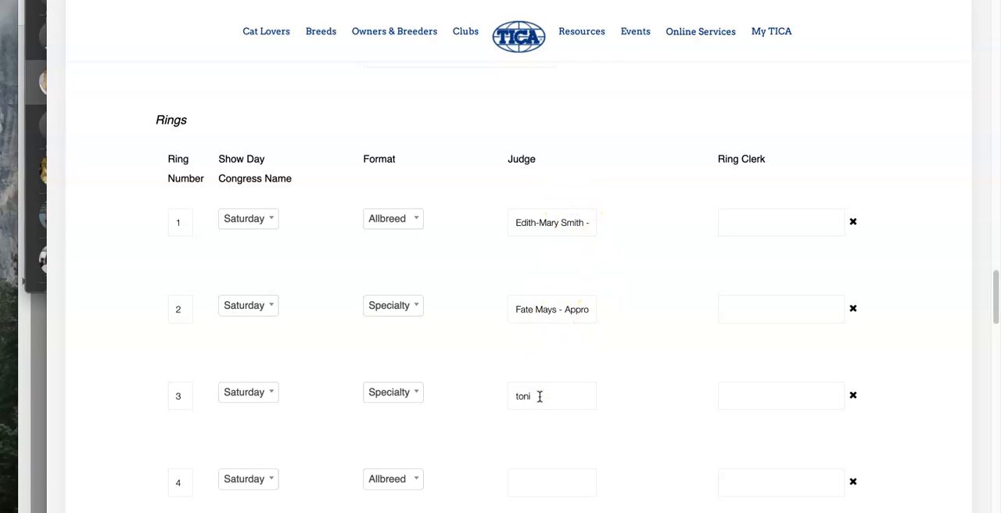
pyautogui.click(539, 418)
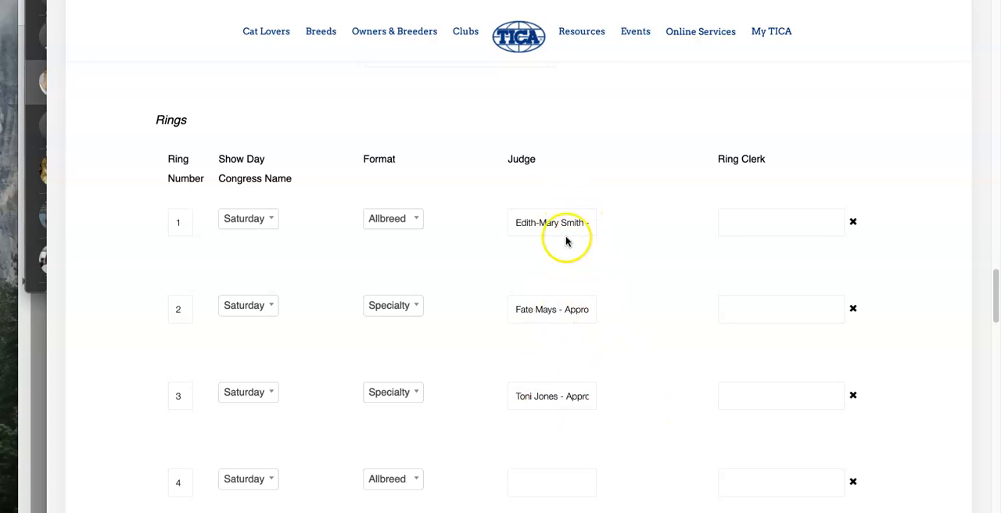
# Step: Assign judges to rings 4 and 5 by name lookup, choosing an Approved Specialty judge for ring 5
pyautogui.scroll(-3, 613, 418)
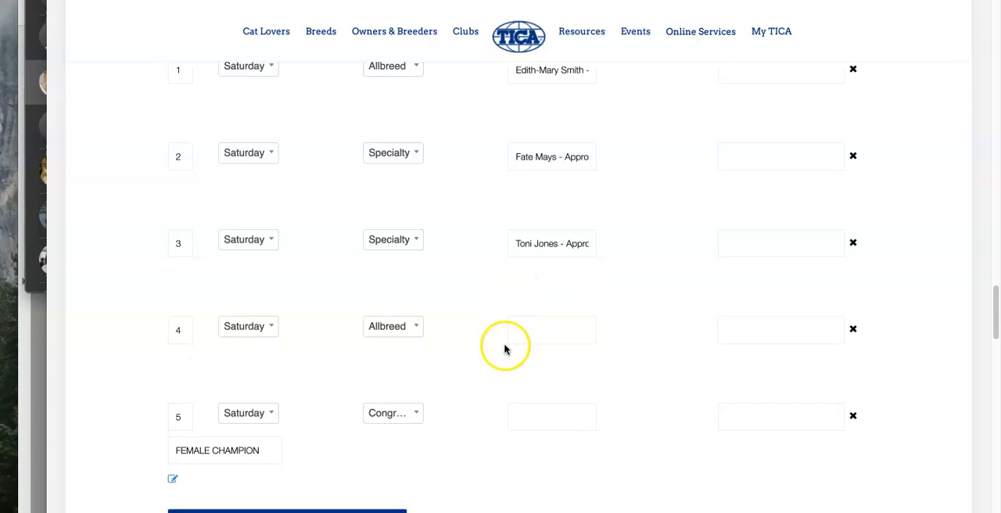
pyautogui.scroll(2, 524, 339)
pyautogui.click(525, 417)
pyautogui.write('nikk')
pyautogui.click(540, 435)
pyautogui.scroll(-3, 542, 438)
pyautogui.click(539, 383)
pyautogui.write('sus')
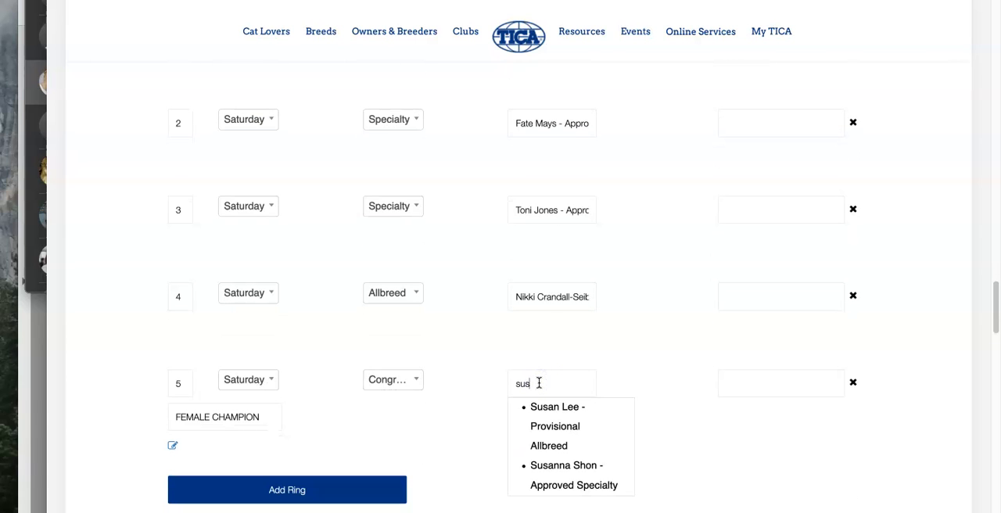
pyautogui.click(546, 472)
# Step: Assign the ring clerk for ring 1 by looking up the clerk's name and choosing the matching account
pyautogui.scroll(5, 682, 337)
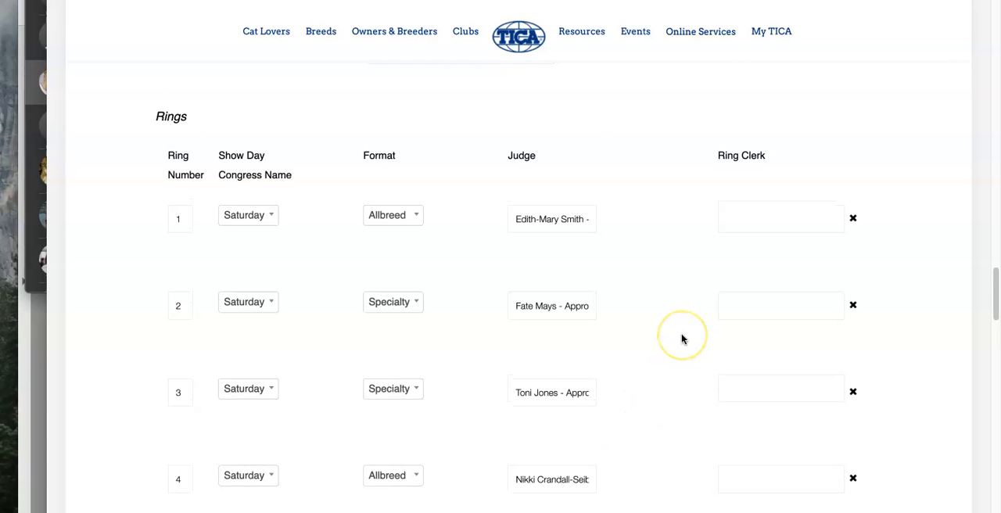
pyautogui.click(752, 251)
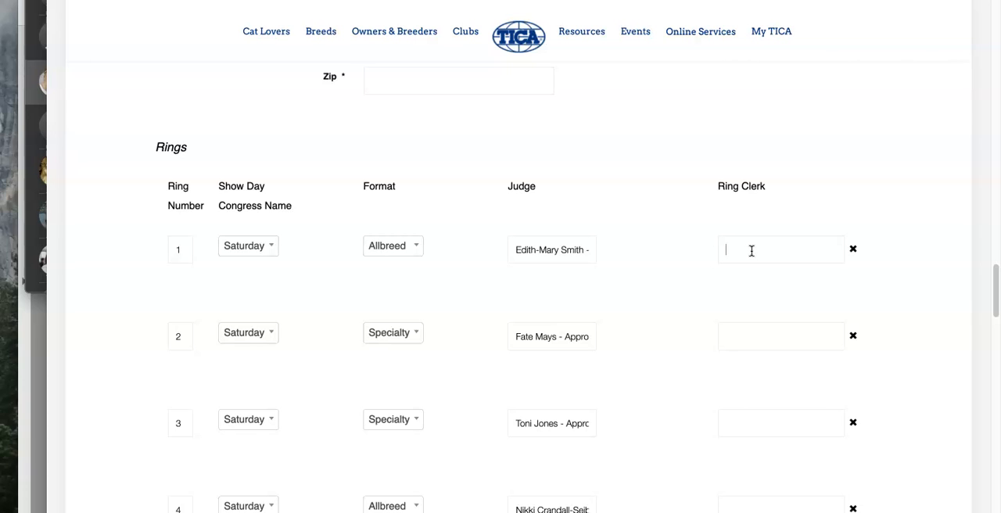
pyautogui.click(751, 251)
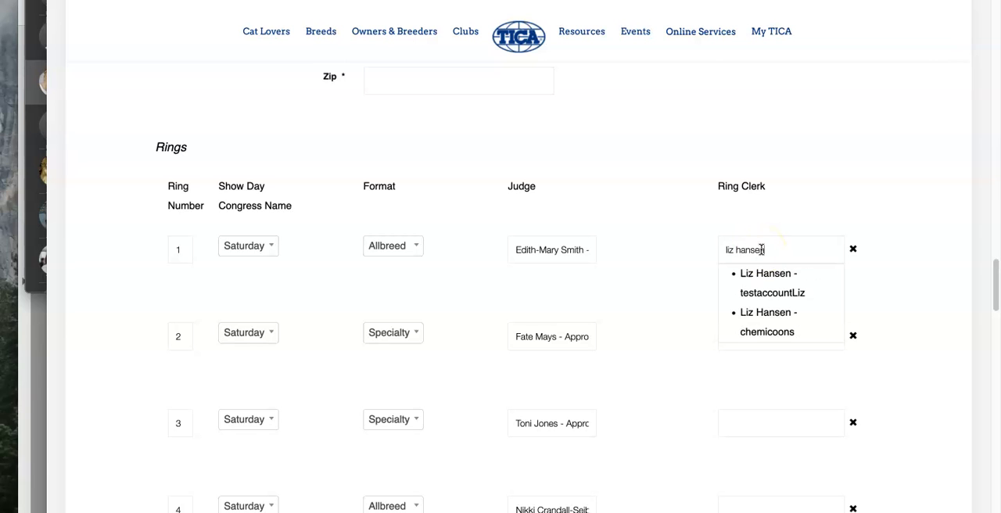
pyautogui.click(757, 286)
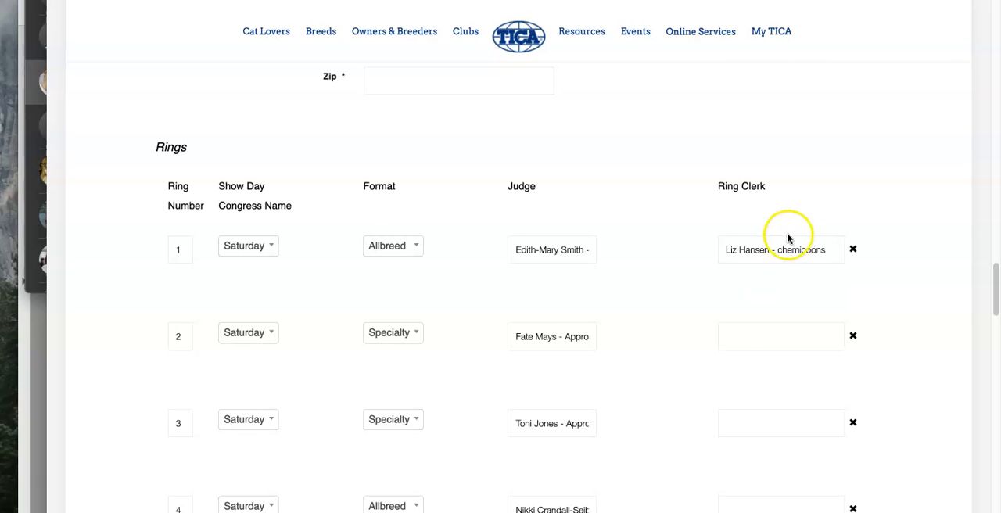
# Step: Add another ring below ring 5 and set its show day to Sunday
pyautogui.scroll(-5, 736, 320)
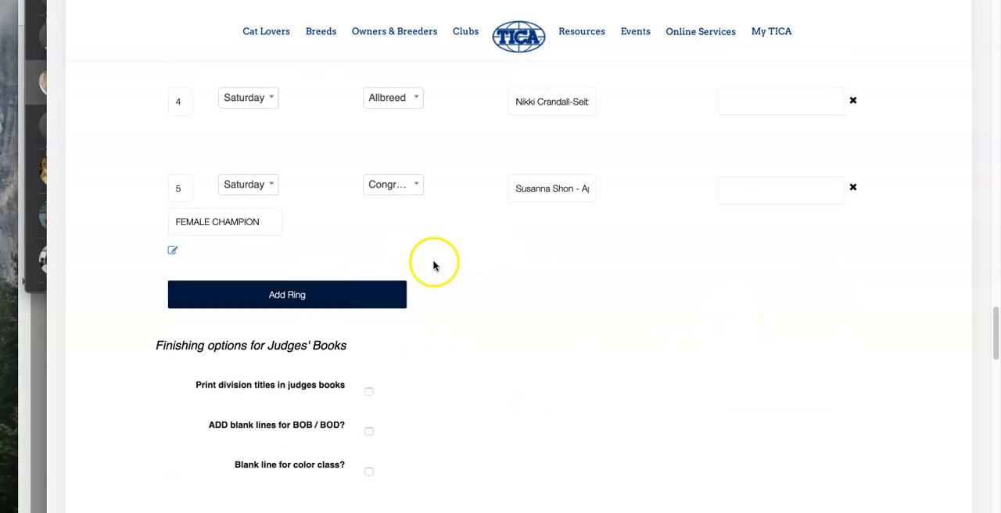
pyautogui.click(309, 295)
pyautogui.click(261, 271)
pyautogui.click(256, 389)
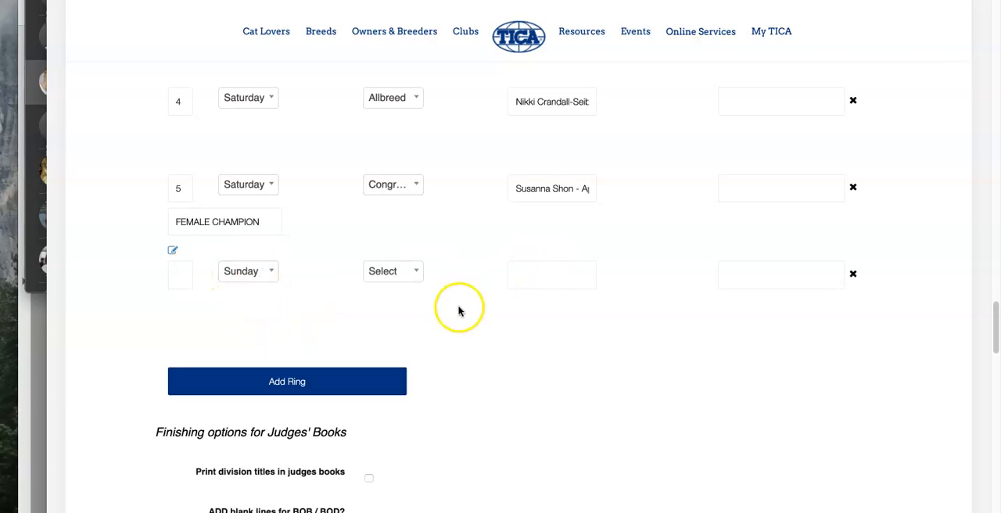
# Step: Enable printing division titles and adding blank lines for BOB / BOD in the judges' books, leaving the color class blank line off
pyautogui.scroll(-2, 510, 355)
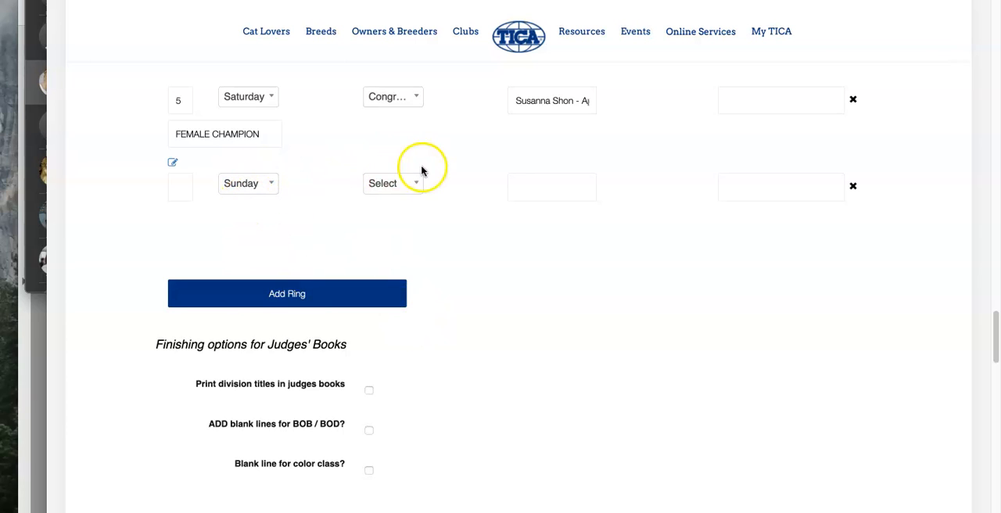
pyautogui.scroll(-1, 460, 267)
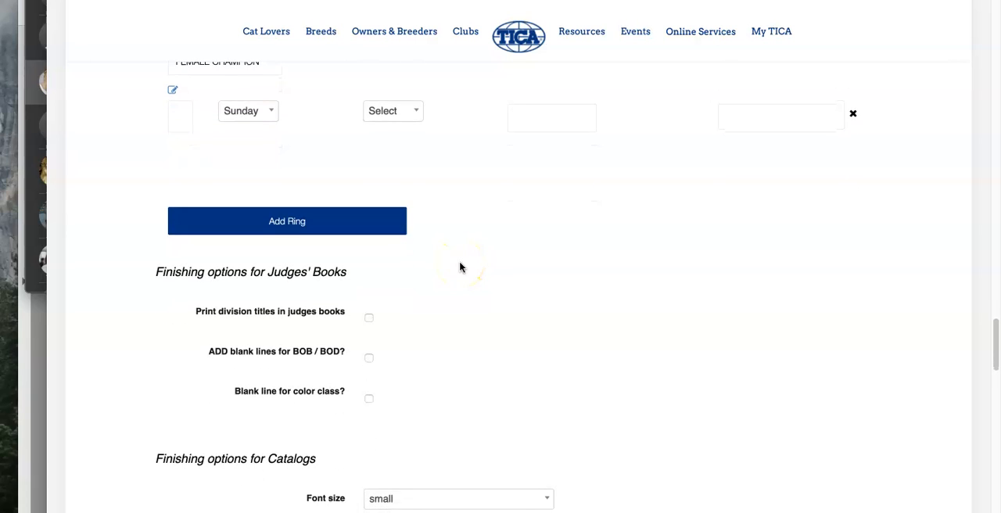
pyautogui.scroll(-1, 460, 267)
pyautogui.click(370, 243)
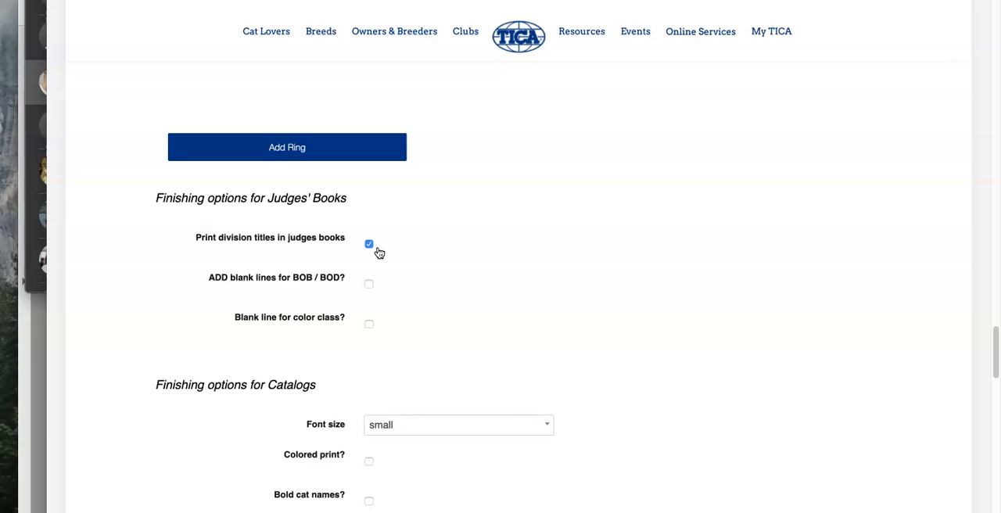
pyautogui.click(369, 284)
pyautogui.click(371, 328)
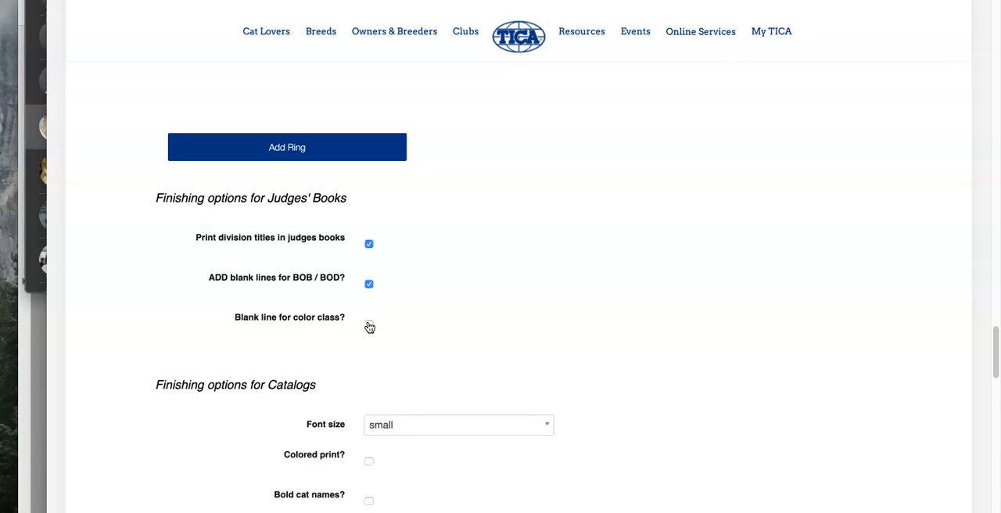
pyautogui.click(370, 285)
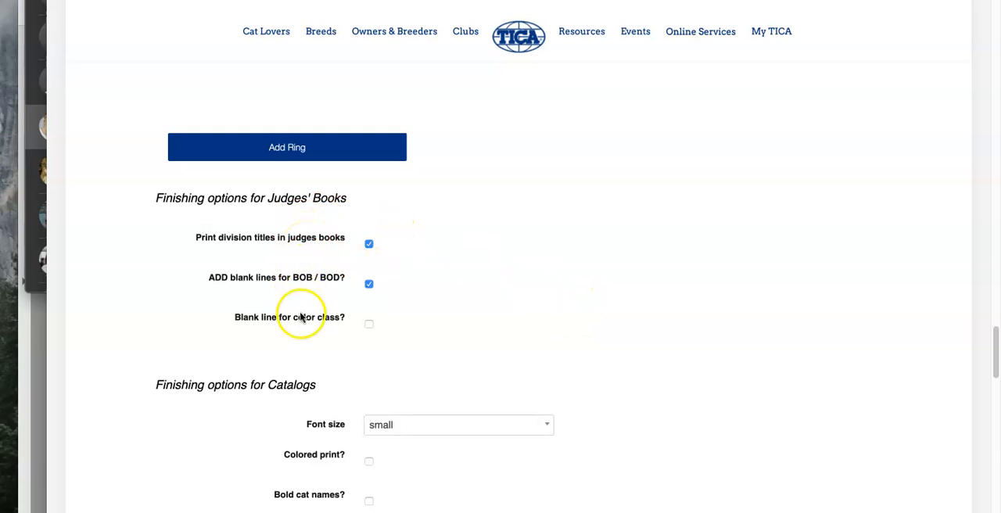
# Step: Turn on bold cat names for the catalogs and choose Automatic as the catalog page orientation
pyautogui.scroll(-1, 549, 355)
pyautogui.scroll(-5, 548, 355)
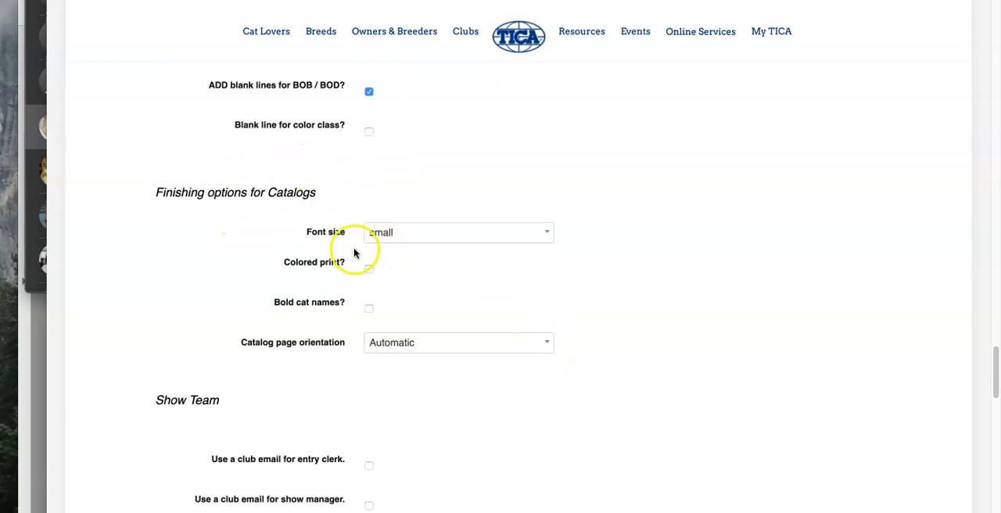
pyautogui.click(370, 309)
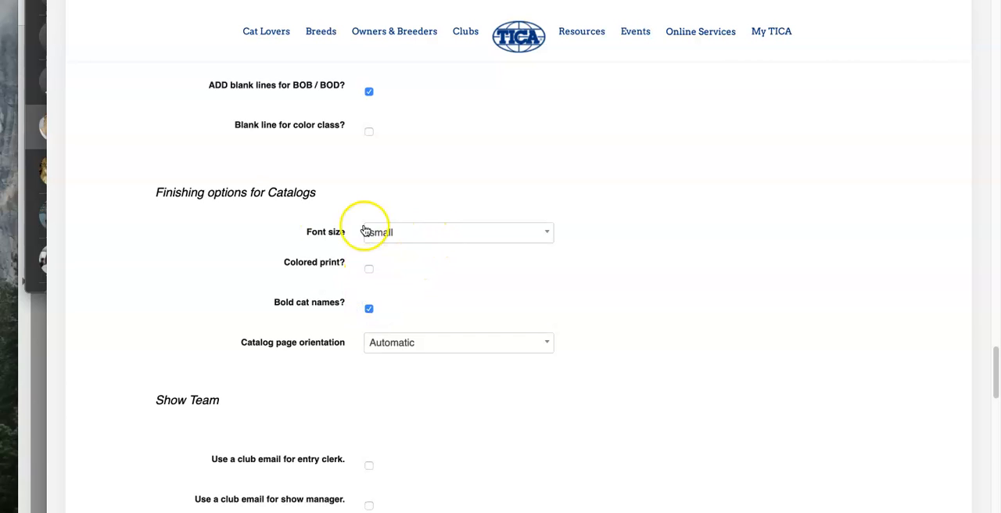
pyautogui.click(415, 349)
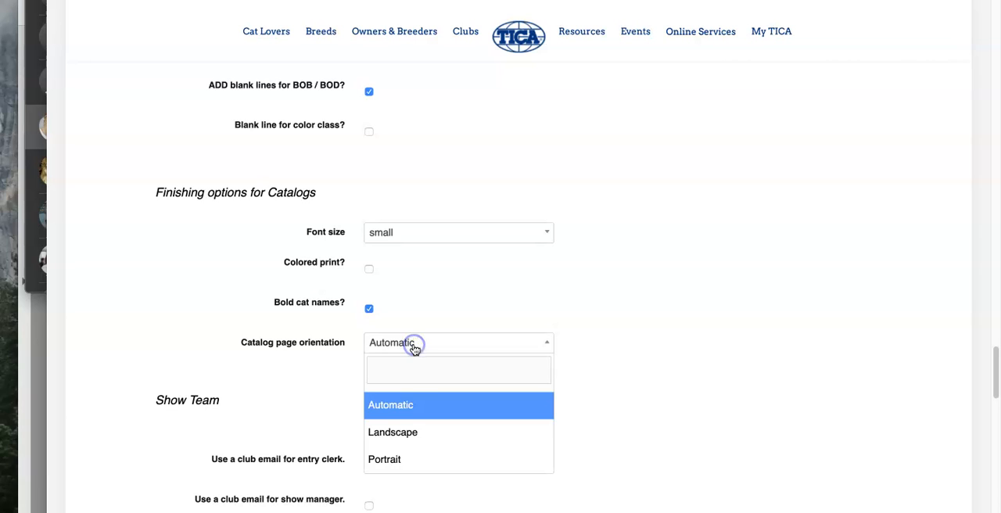
pyautogui.click(420, 435)
pyautogui.click(422, 406)
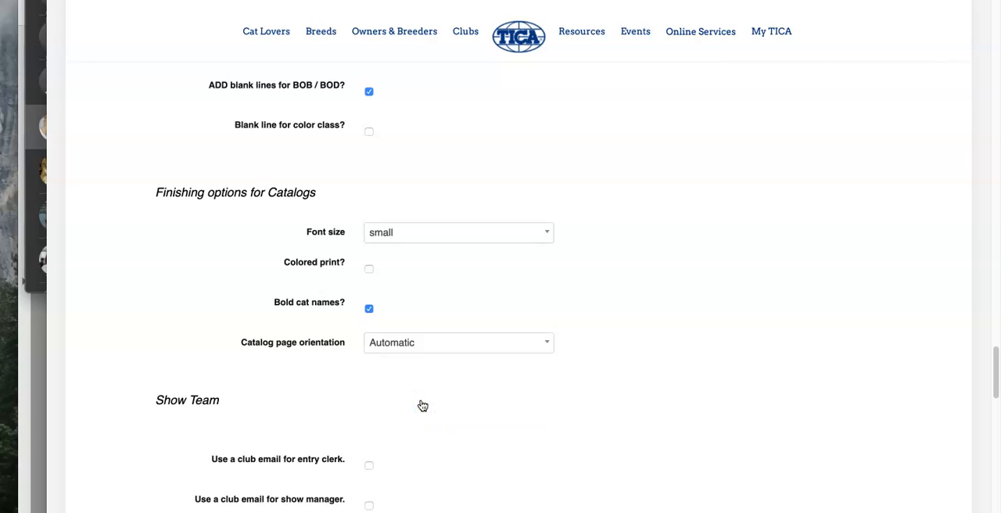
pyautogui.click(530, 344)
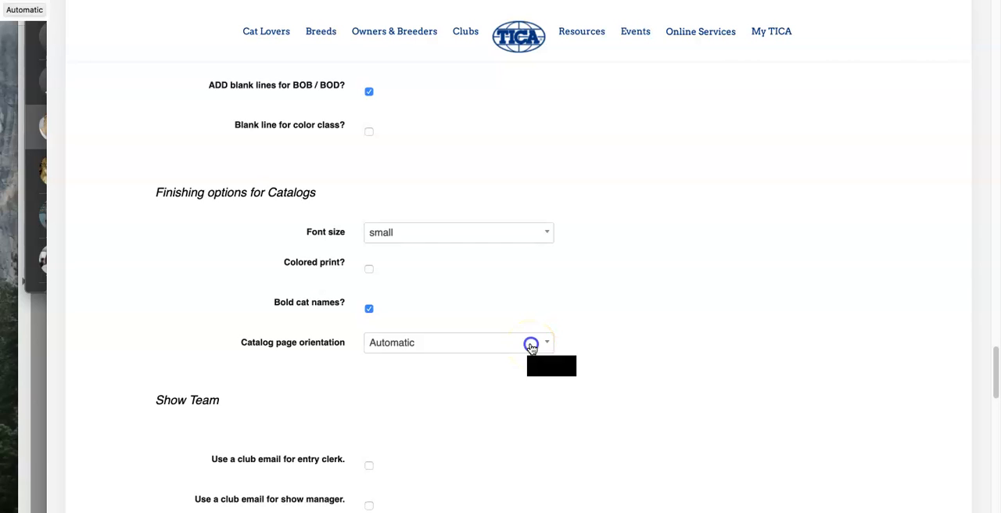
pyautogui.click(591, 342)
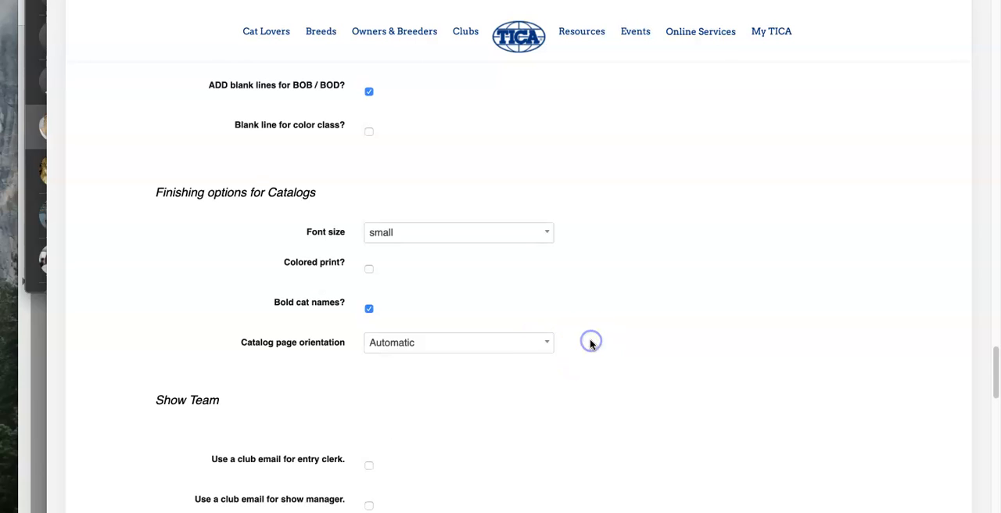
# Step: Enable a club email for the entry clerk, fill in the entry clerk's email address, and enable a club email for the show manager
pyautogui.scroll(-2, 579, 367)
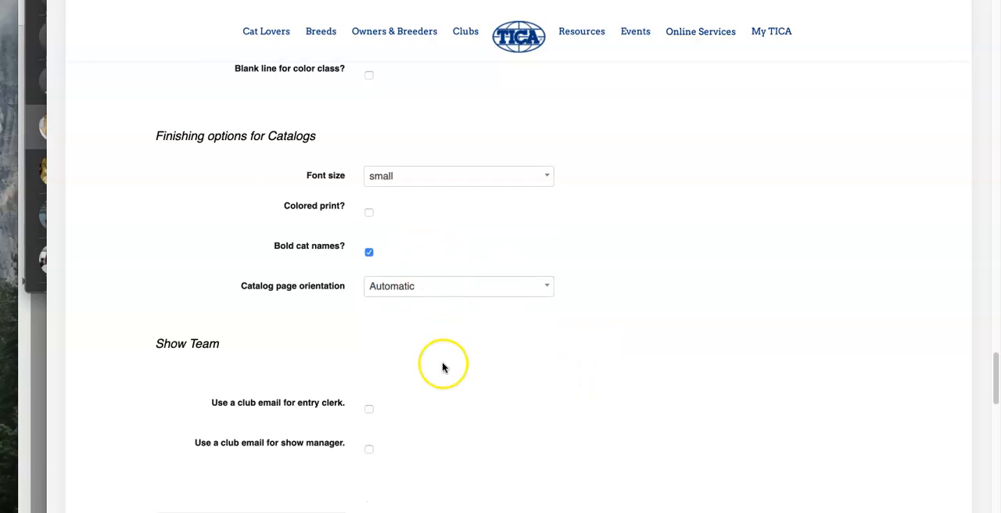
pyautogui.scroll(-3, 443, 366)
pyautogui.click(369, 266)
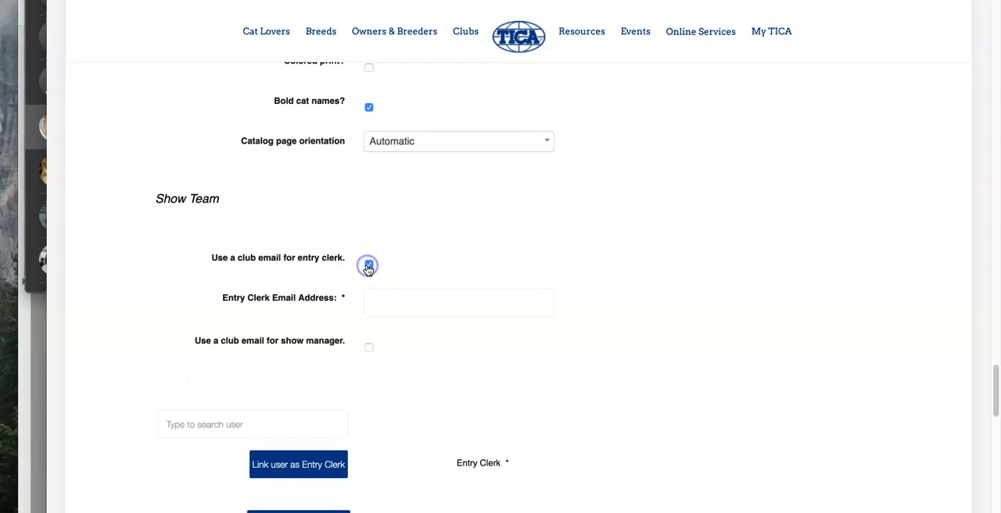
pyautogui.click(401, 296)
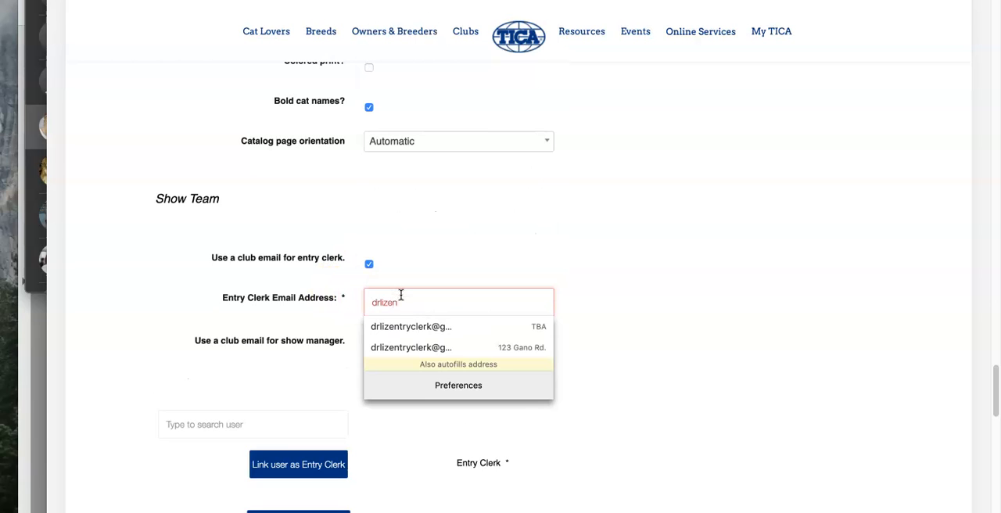
pyautogui.click(436, 326)
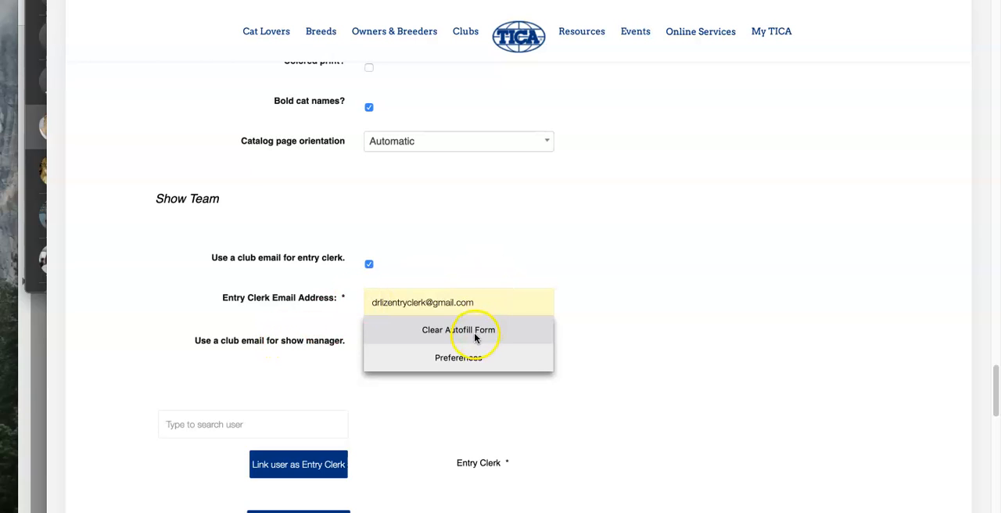
pyautogui.click(611, 324)
pyautogui.click(370, 347)
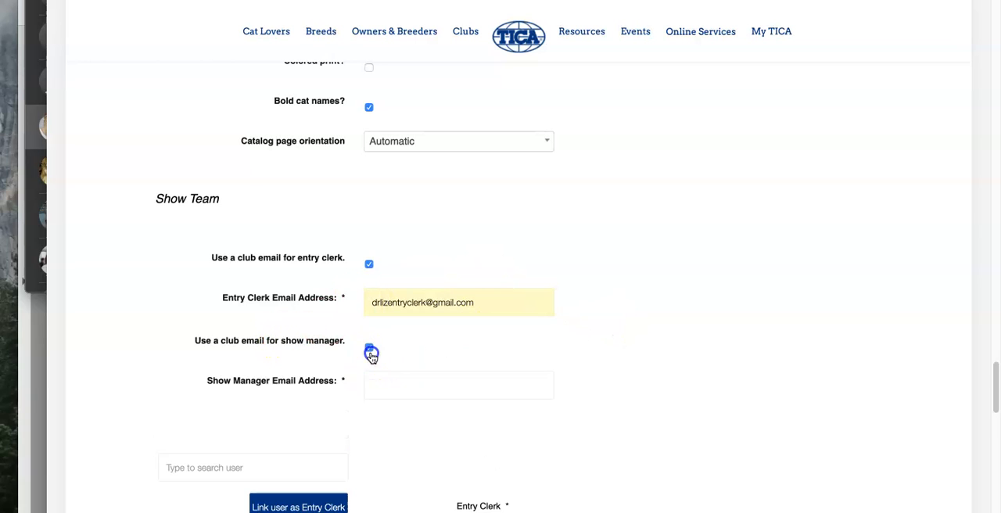
# Step: Turn off the club email options for both the entry clerk and the show manager
pyautogui.scroll(-3, 430, 387)
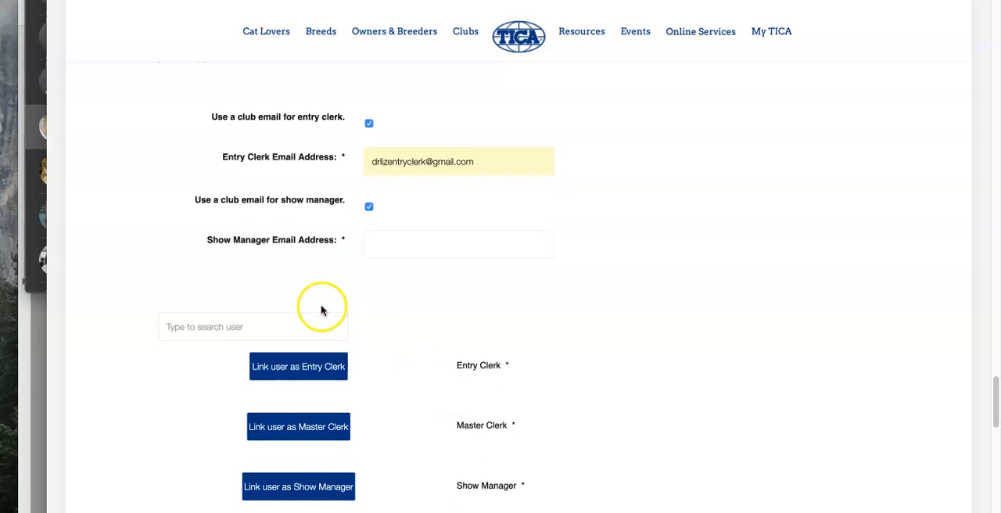
pyautogui.click(369, 124)
pyautogui.click(368, 163)
# Step: Look up the entry clerk by full name and link that user as Entry Clerk
pyautogui.click(224, 244)
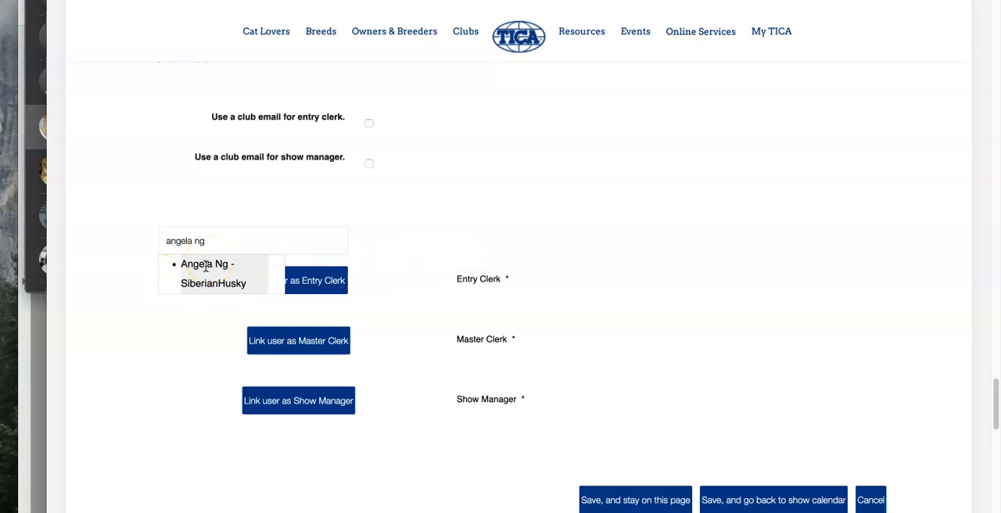
pyautogui.click(205, 266)
pyautogui.click(272, 284)
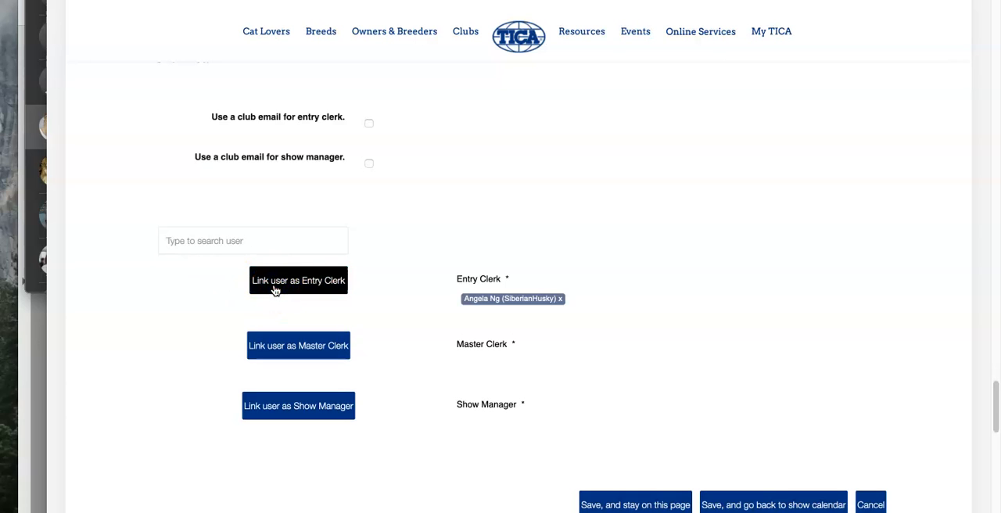
# Step: Look up the master clerk by name and link that user as Master Clerk
pyautogui.click(236, 237)
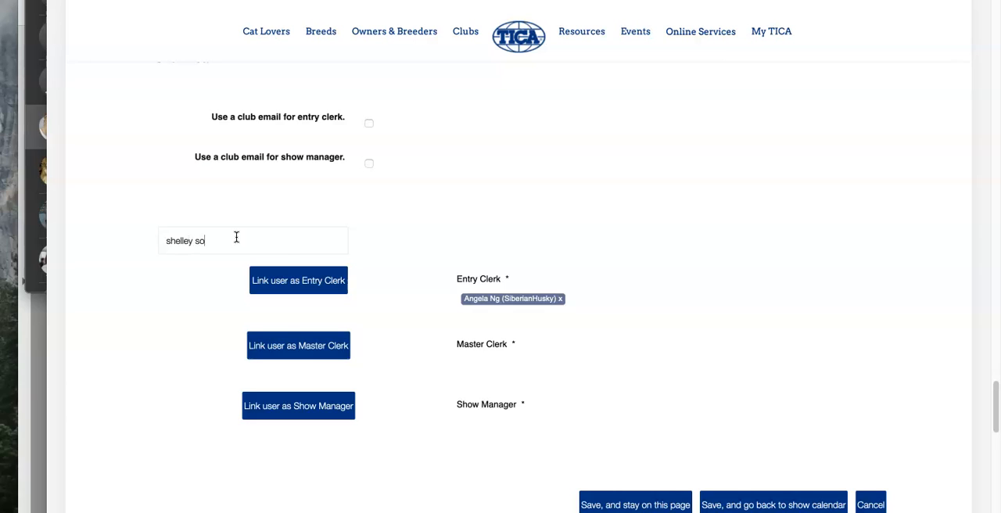
pyautogui.click(217, 263)
pyautogui.click(315, 346)
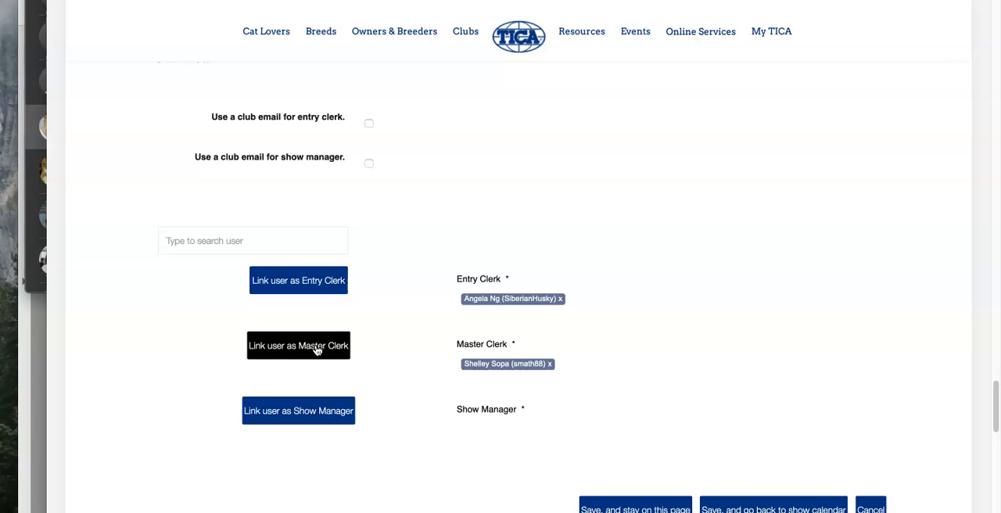
# Step: Look up the show manager by name, choose the matching account, and link that user as Show Manager
pyautogui.click(183, 246)
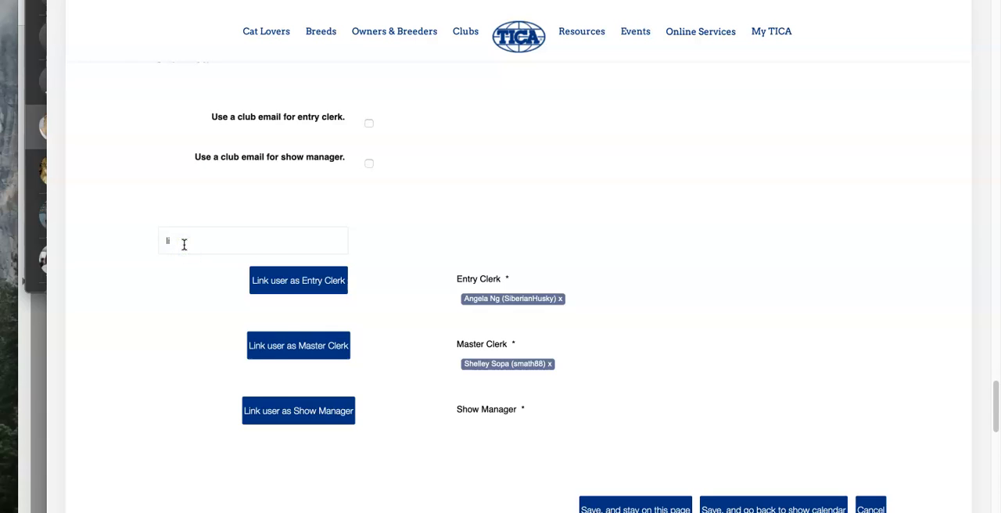
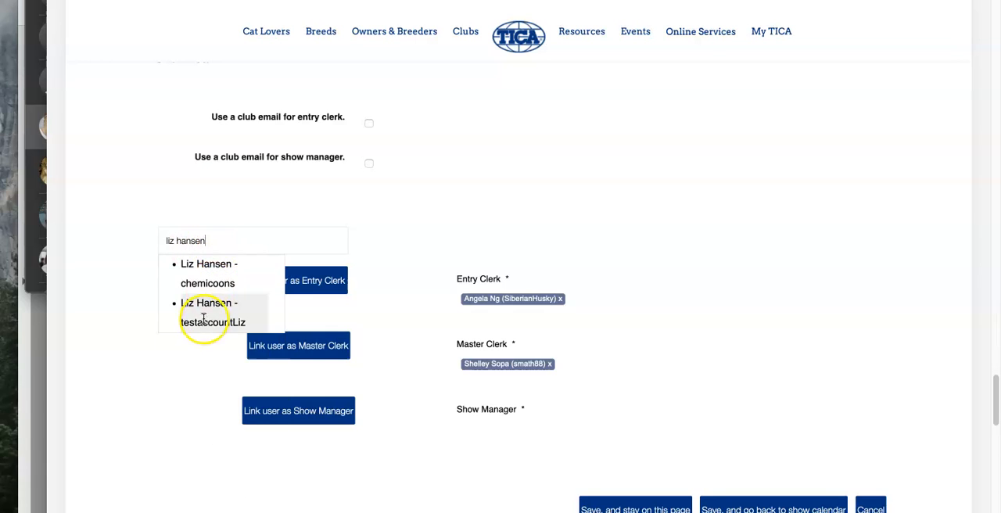
pyautogui.click(208, 281)
pyautogui.click(291, 409)
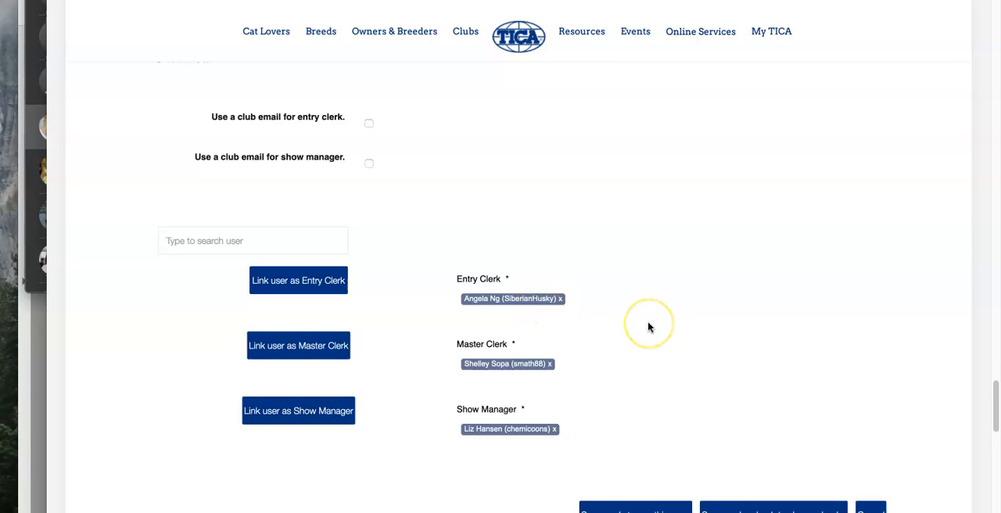
# Step: Review the completed show entry from the show team back through the rings, venue and confirmation settings to the show format
pyautogui.scroll(-2, 648, 327)
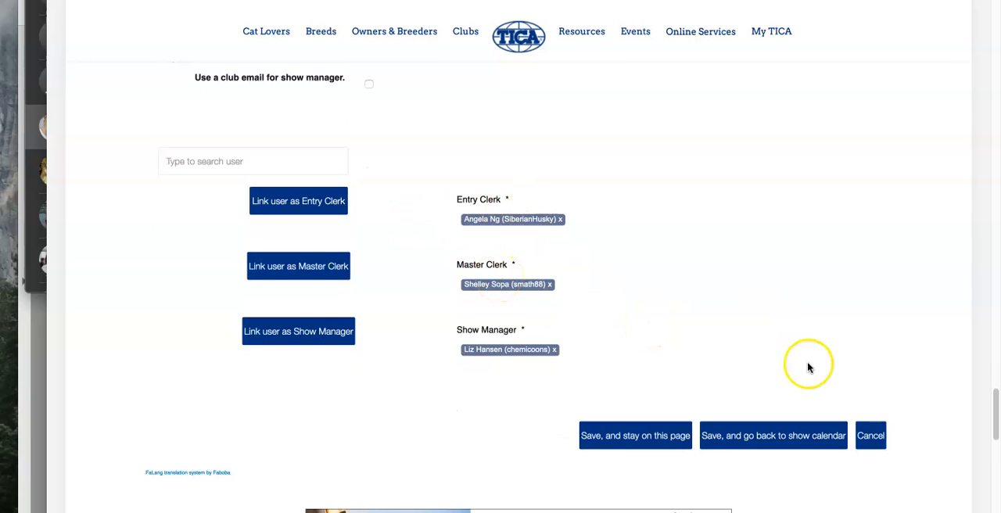
pyautogui.scroll(6, 800, 358)
pyautogui.scroll(9, 798, 358)
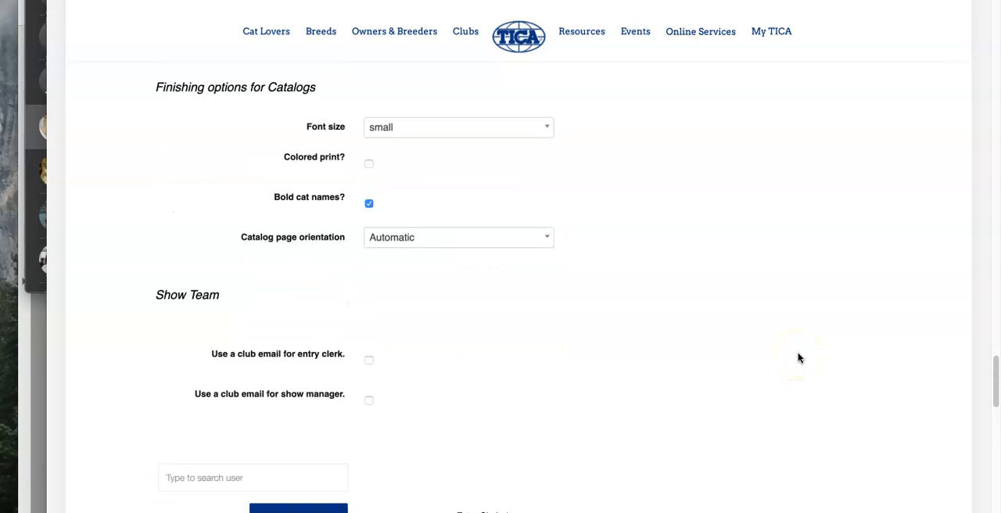
pyautogui.scroll(20, 799, 357)
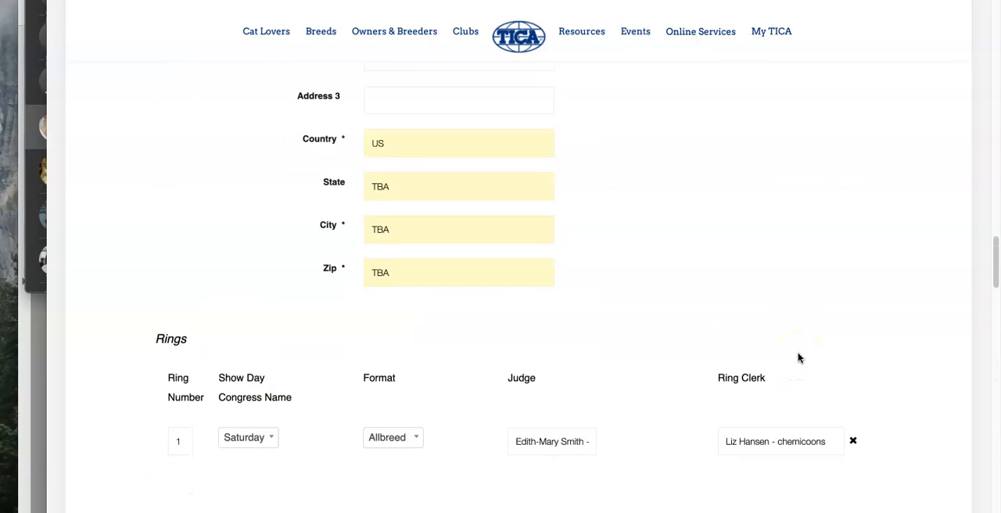
pyautogui.scroll(10, 799, 358)
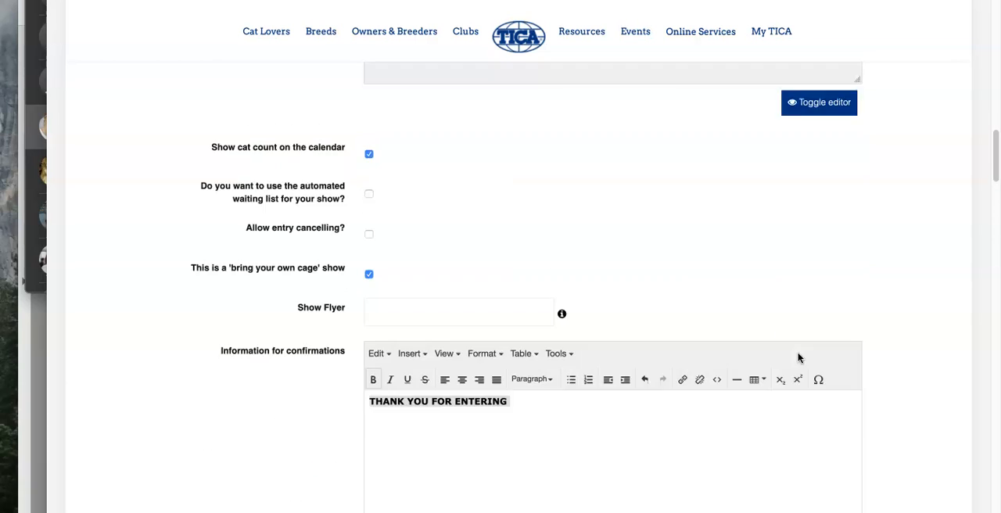
pyautogui.click(811, 356)
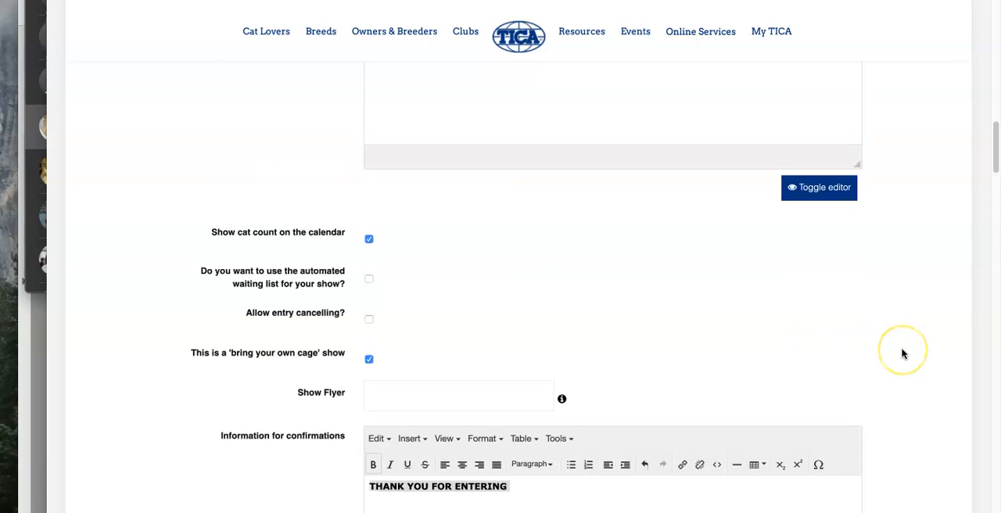
pyautogui.scroll(10, 902, 353)
pyautogui.scroll(10, 902, 353)
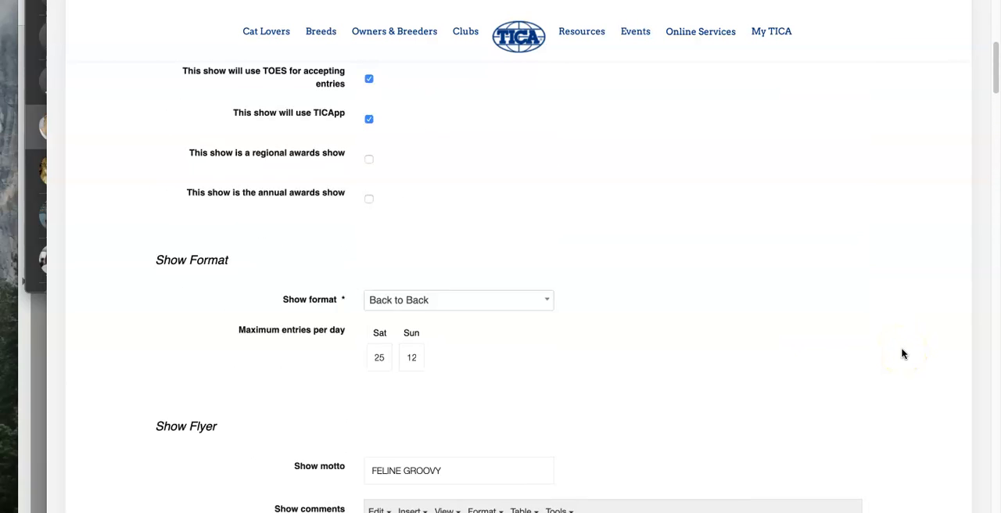
pyautogui.scroll(3, 902, 353)
# Step: Check the show venue, rings, and the finishing options for judges' books and catalogs
pyautogui.scroll(-20, 902, 354)
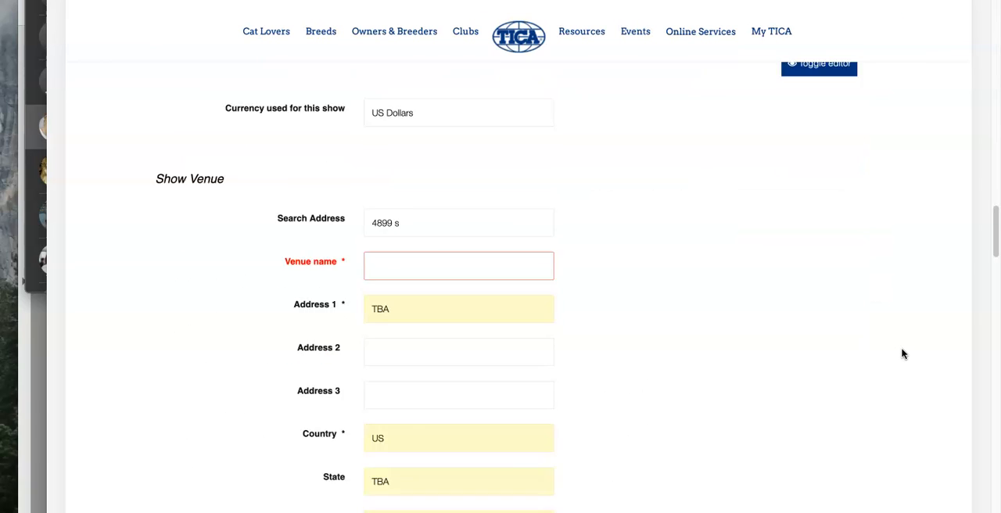
pyautogui.scroll(-4, 902, 354)
pyautogui.click(639, 201)
pyautogui.scroll(4, 639, 200)
pyautogui.scroll(4, 478, 331)
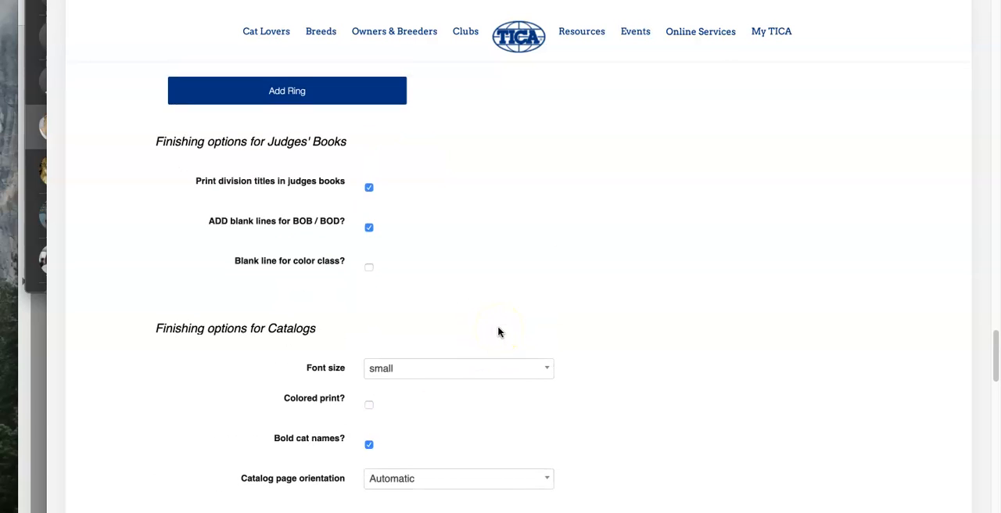
pyautogui.scroll(-10, 498, 332)
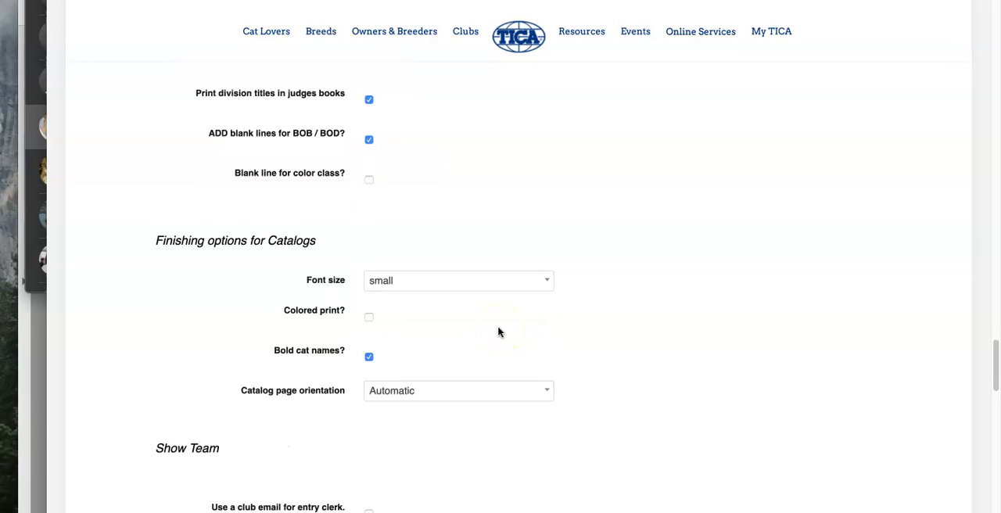
pyautogui.scroll(15, 696, 337)
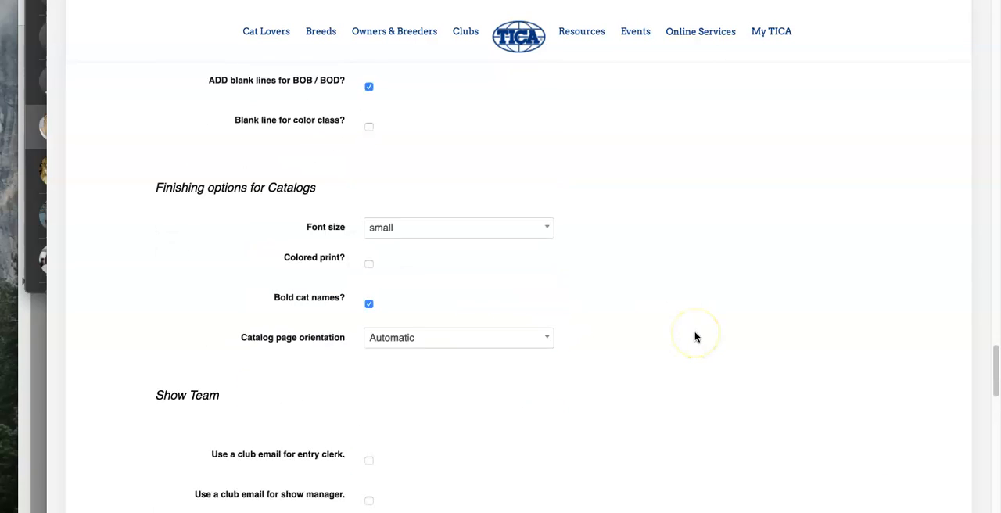
pyautogui.scroll(20, 695, 336)
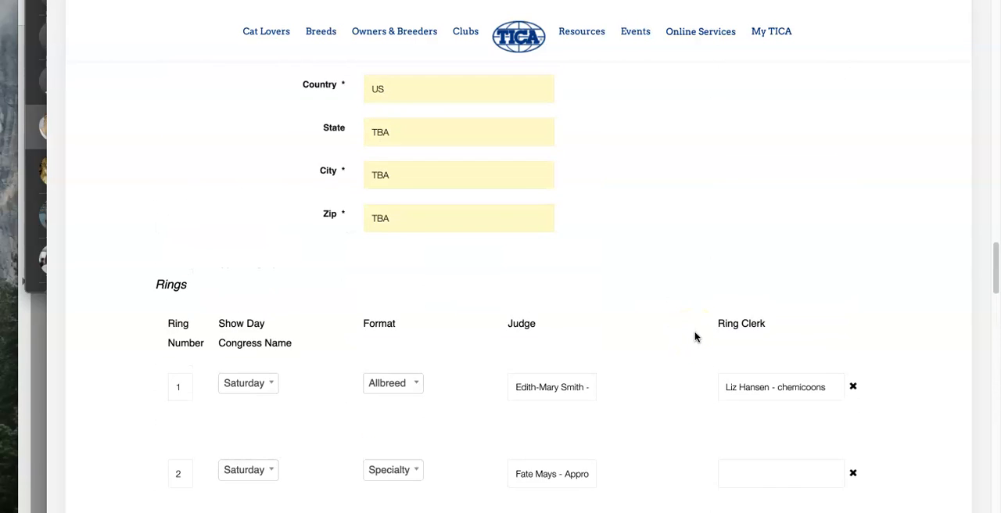
# Step: Save the show entry and return to the show calendar
pyautogui.scroll(-4, 695, 337)
pyautogui.scroll(-20, 696, 337)
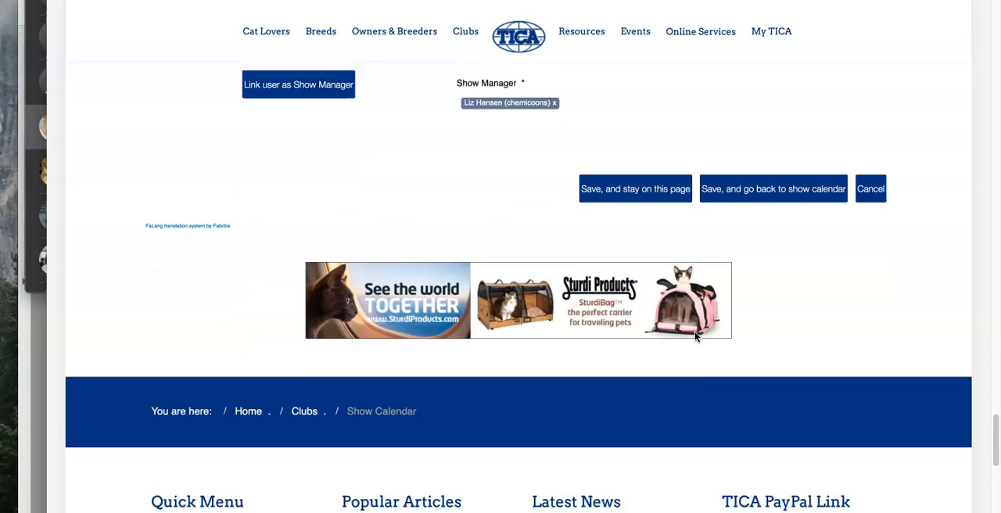
pyautogui.click(792, 144)
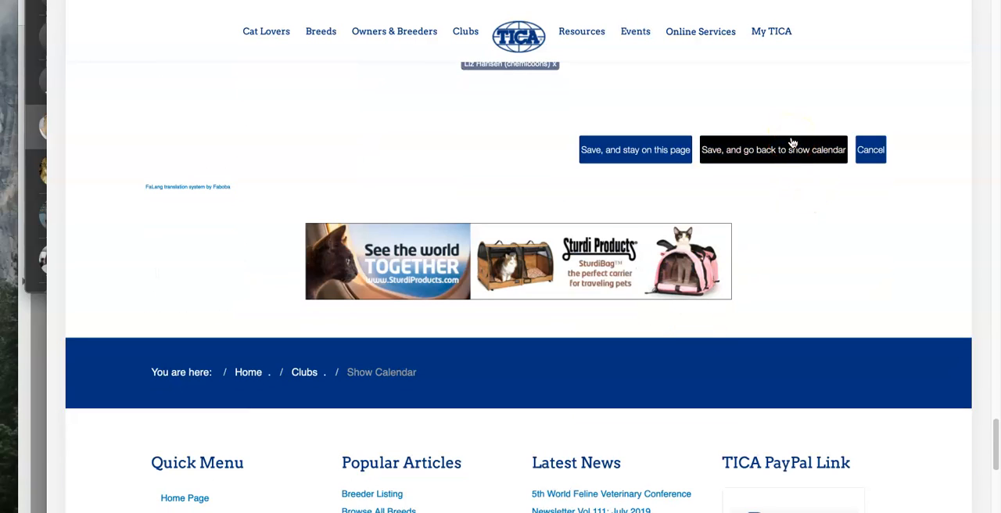